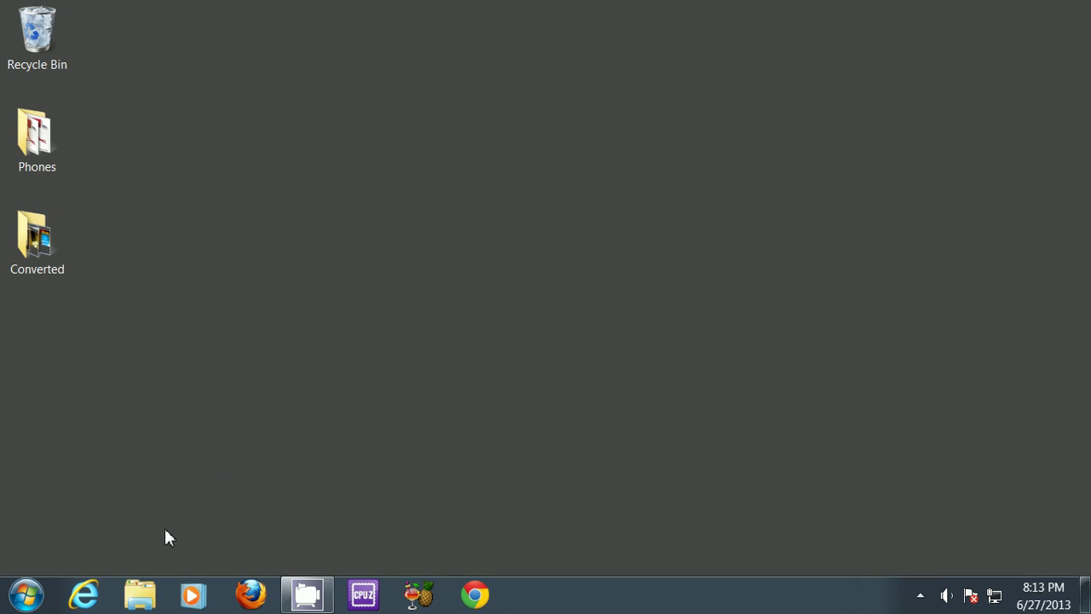
Step: Search the Start menu for 'cmd' and launch Command Prompt as administrator
{"action": "left_click", "coordinate": [26, 594]}
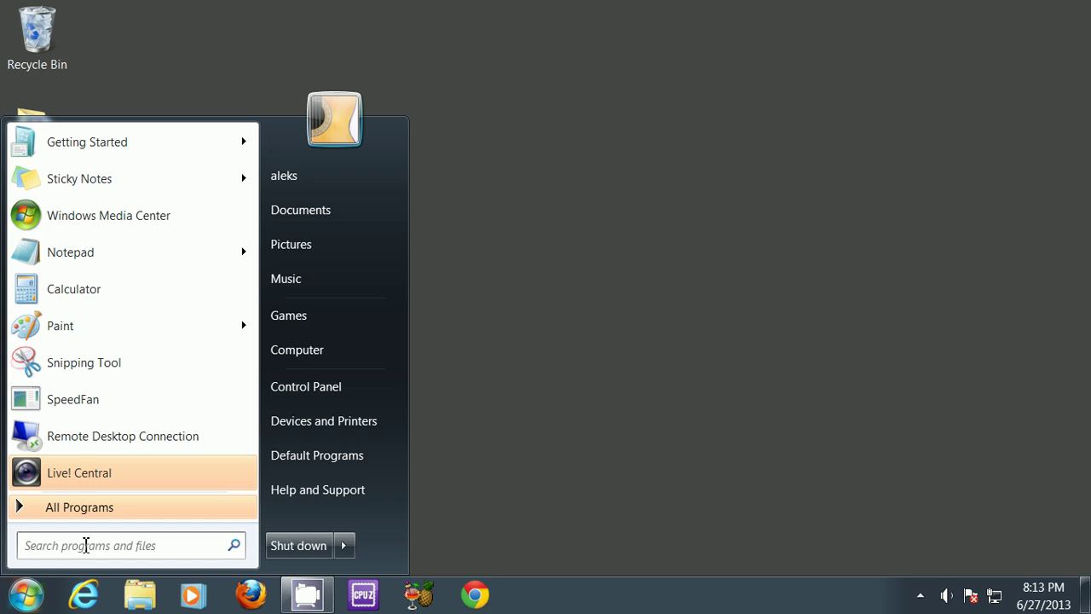
{"action": "left_click", "coordinate": [86, 545]}
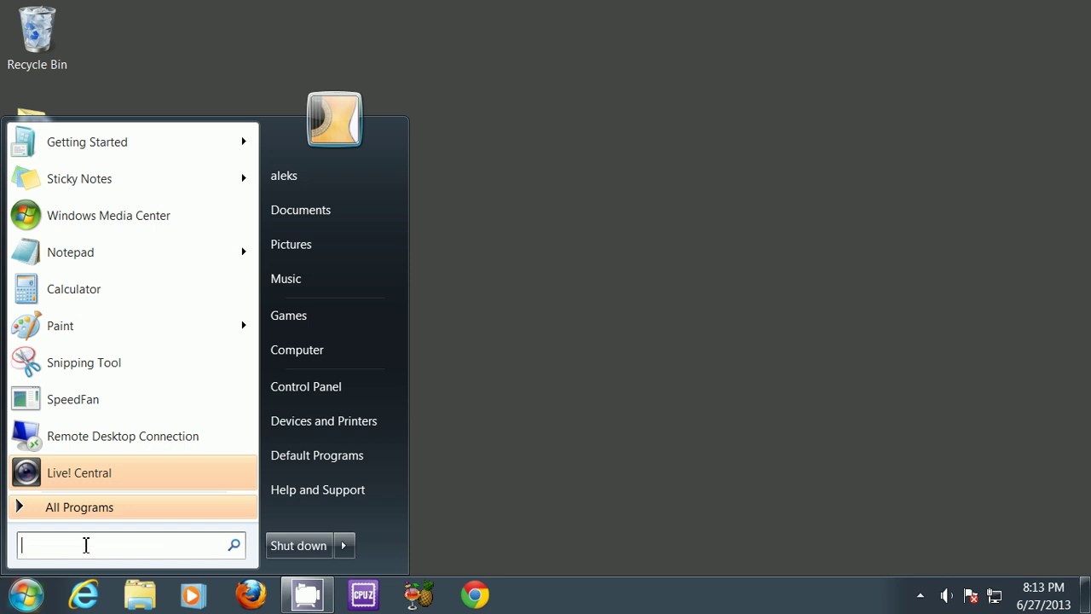
{"action": "type", "text": "ip"}
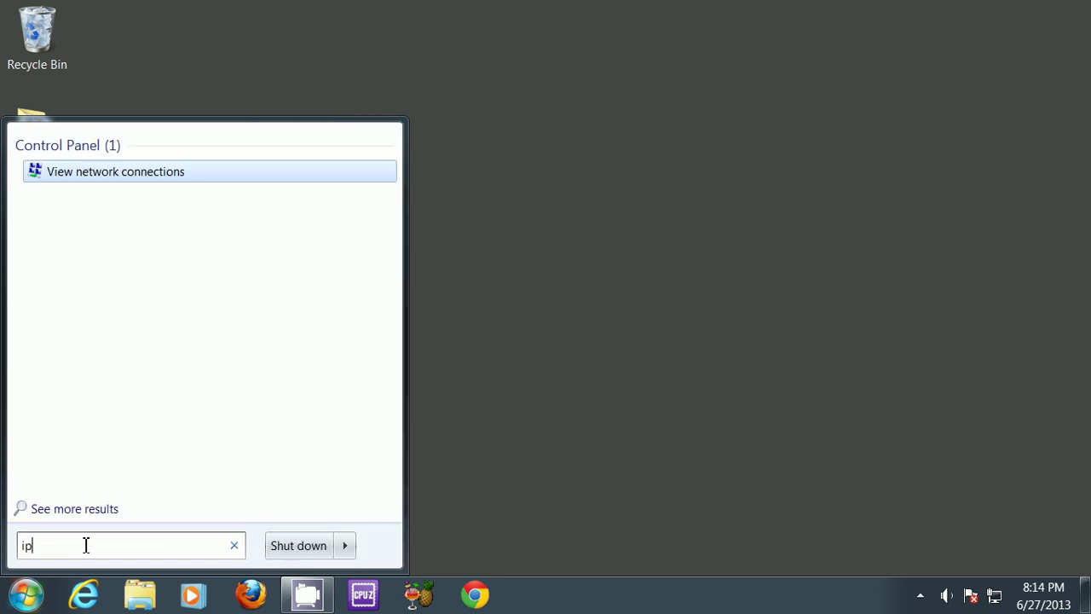
{"action": "type", "text": "con"}
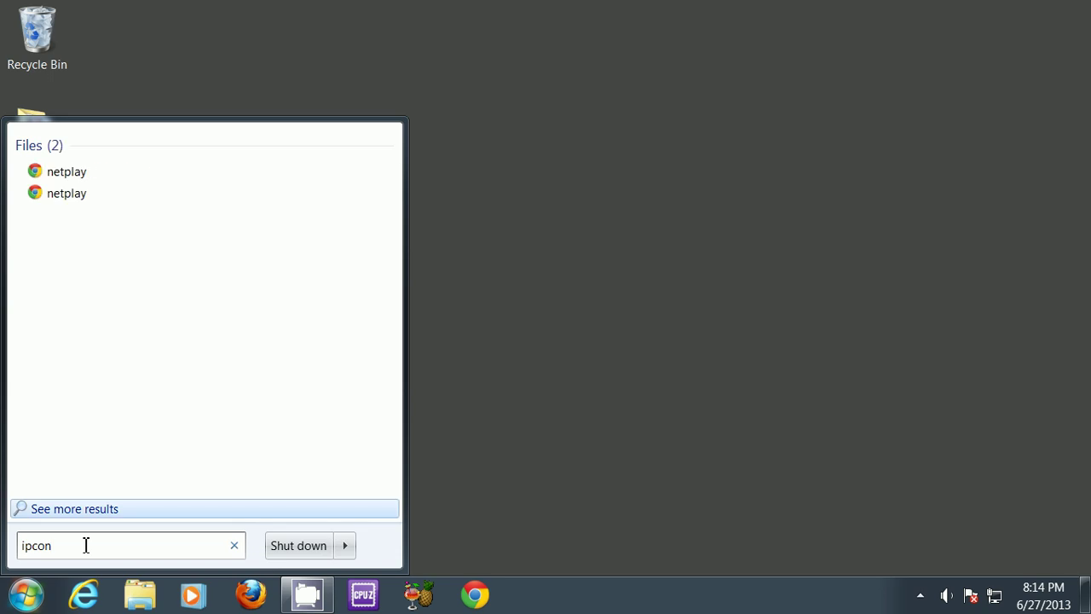
{"action": "key", "text": "BackSpace"}
{"action": "key", "text": "BackSpace"}
{"action": "key", "text": "BackSpace"}
{"action": "key", "text": "BackSpace"}
{"action": "key", "text": "BackSpace"}
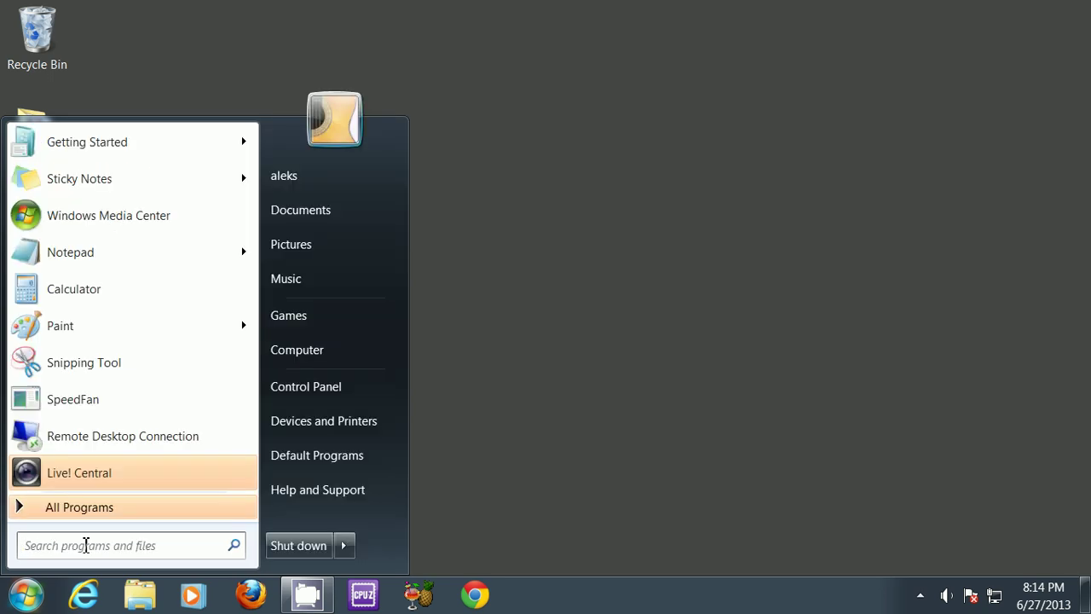
{"action": "type", "text": "cmd"}
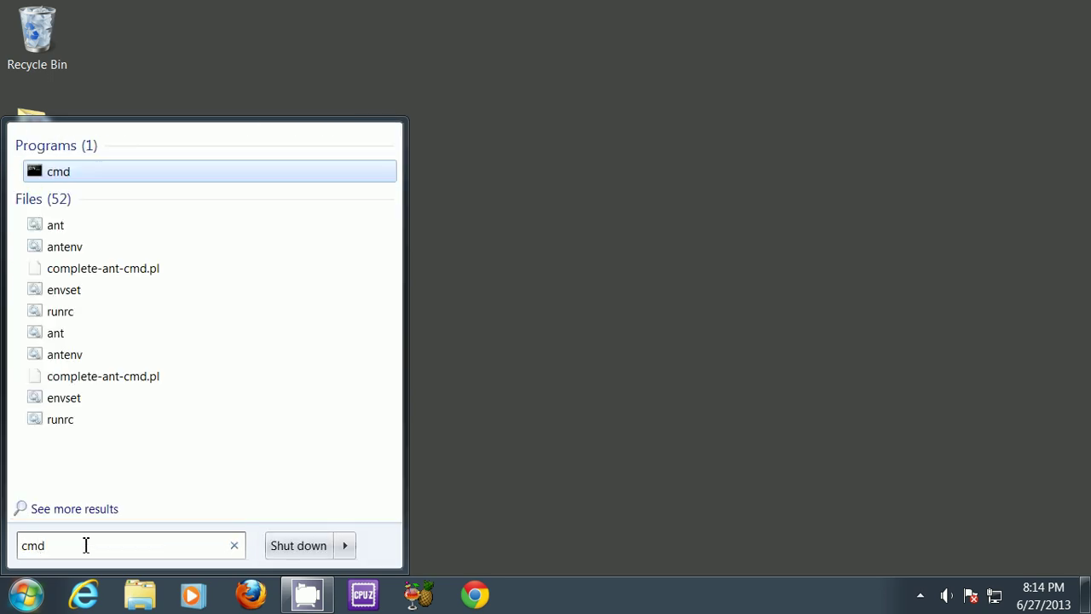
{"action": "key", "text": "Return"}
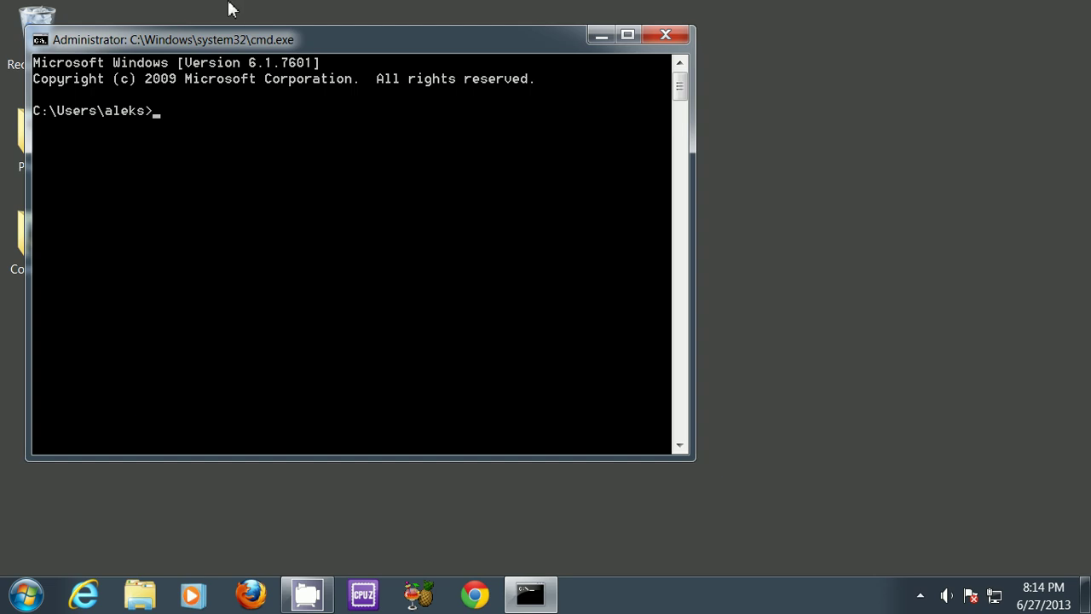
Step: Run ipconfig to find IPv4 address 192.168.10.102 and default gateway 192.168.10.1
{"action": "left_click_drag", "start_coordinate": [302, 39], "coordinate": [460, 69]}
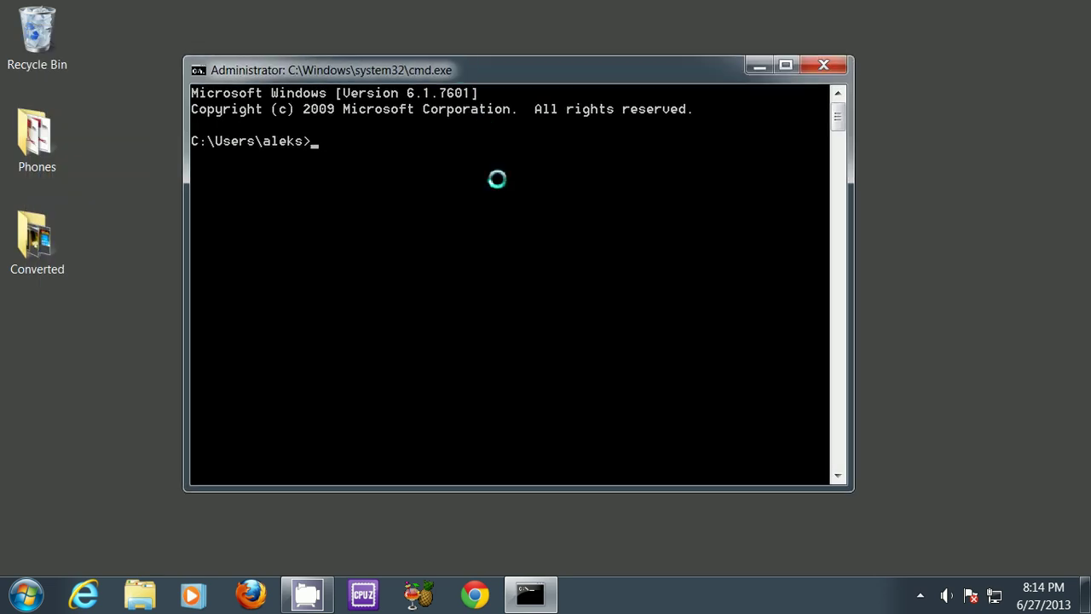
{"action": "type", "text": "ipconfig"}
{"action": "key", "text": "Return"}
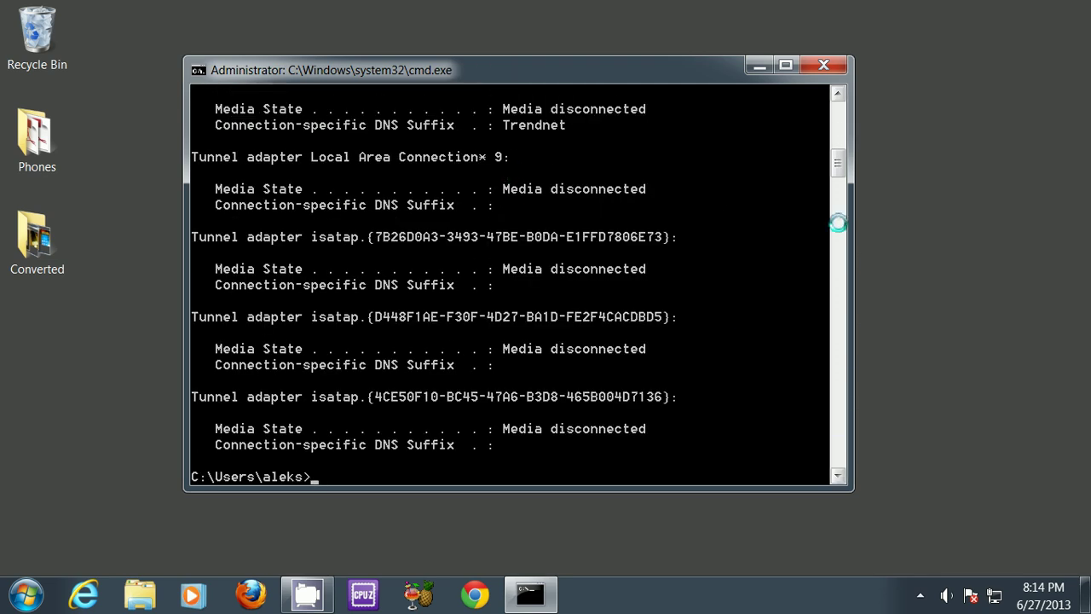
{"action": "left_click_drag", "start_coordinate": [839, 169], "coordinate": [841, 141]}
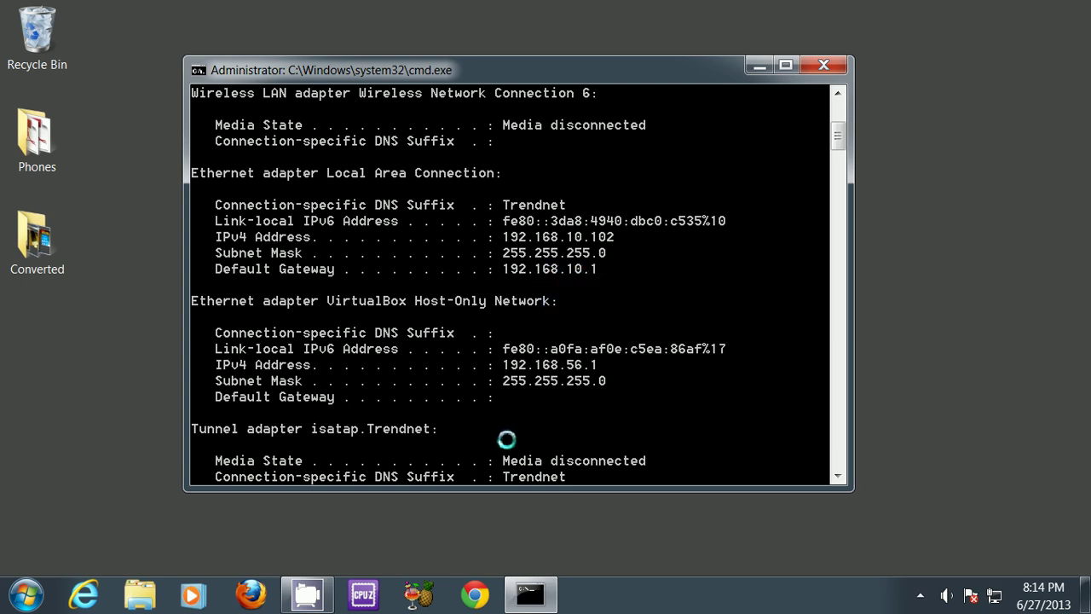
Step: Go to the router address 192.168.10.1 in Google Chrome
{"action": "left_click", "coordinate": [478, 595]}
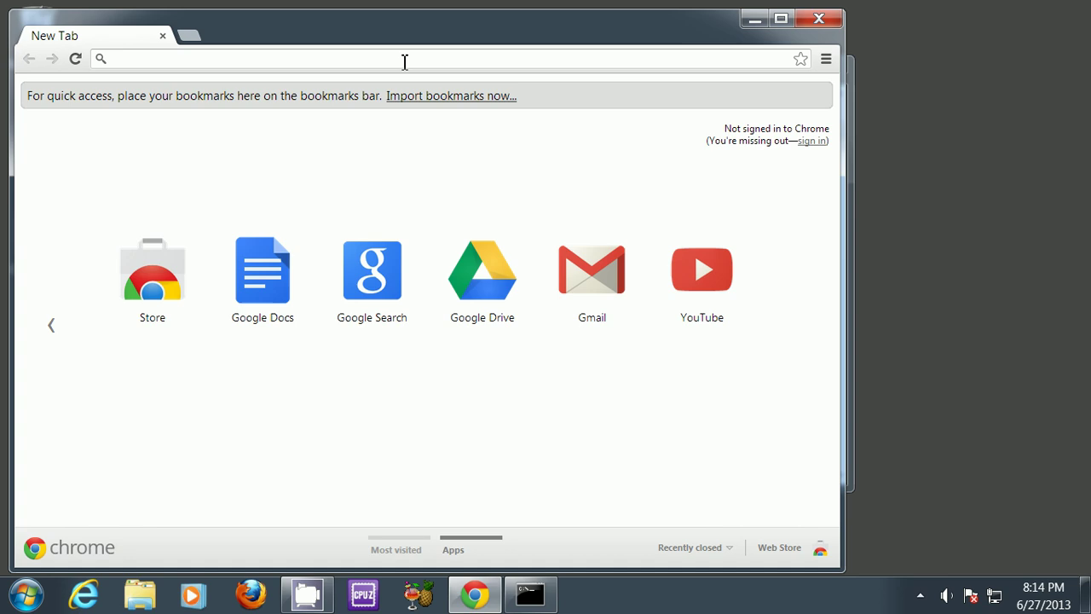
{"action": "type", "text": "192.16"}
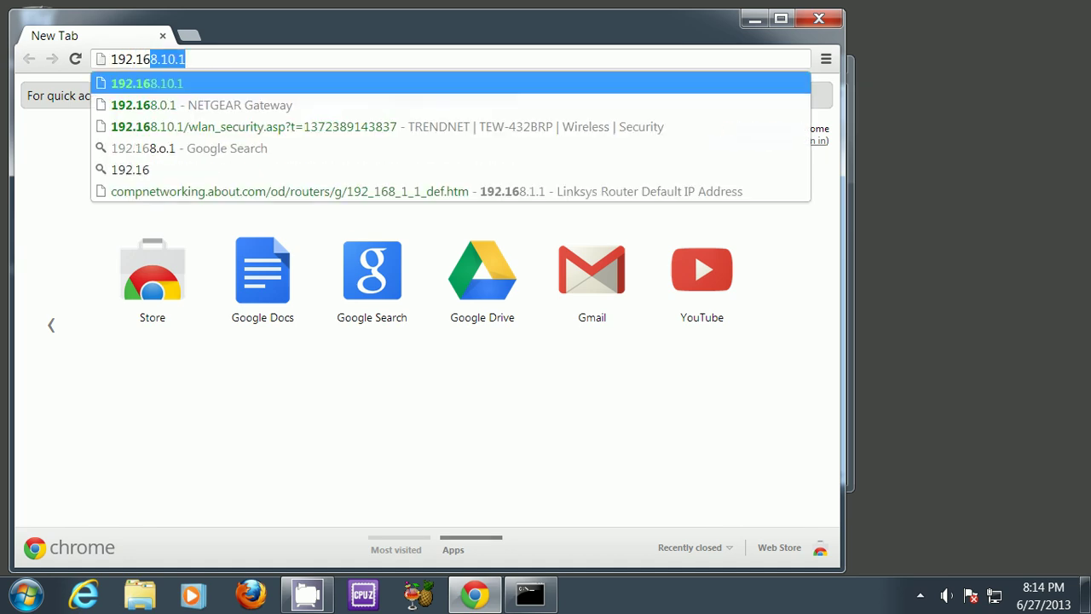
{"action": "type", "text": "8.10.1"}
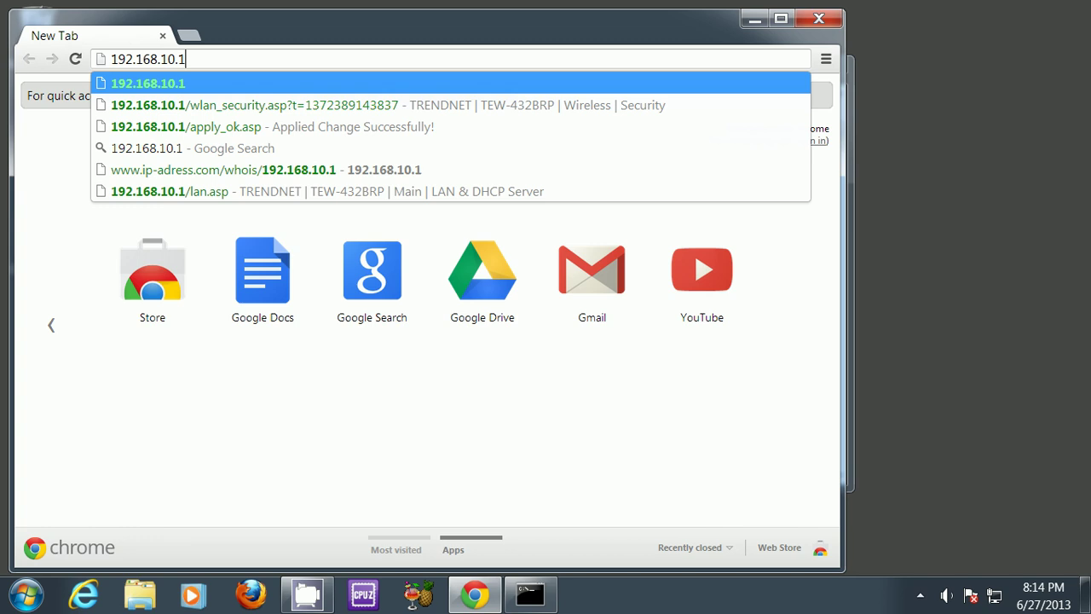
{"action": "key", "text": "Return"}
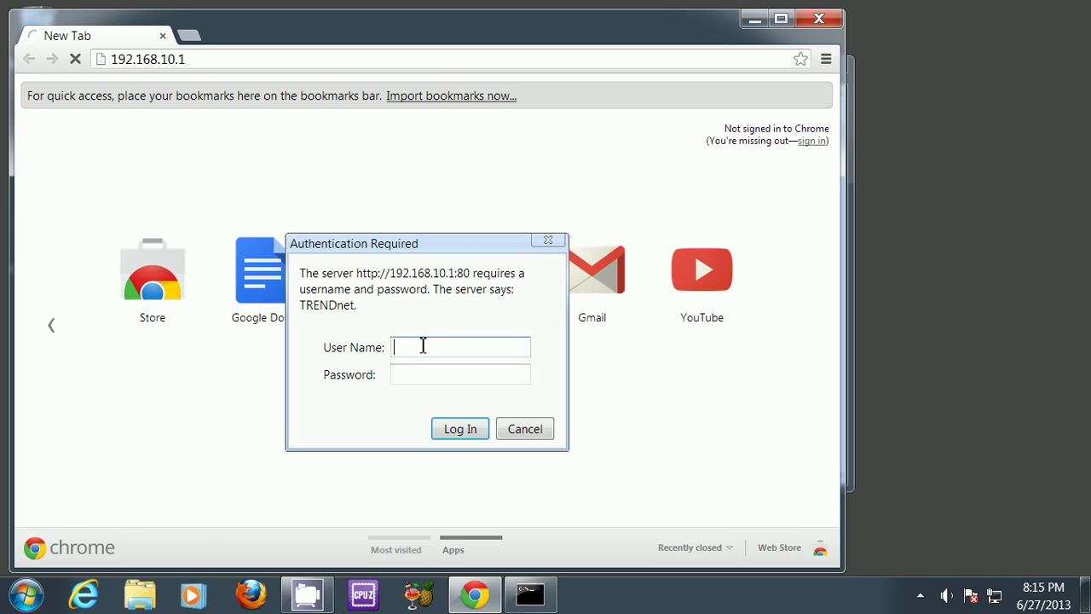
Step: Log in to the router with the admin user name and password
{"action": "type", "text": "adminadmin"}
{"action": "left_click", "coordinate": [460, 428]}
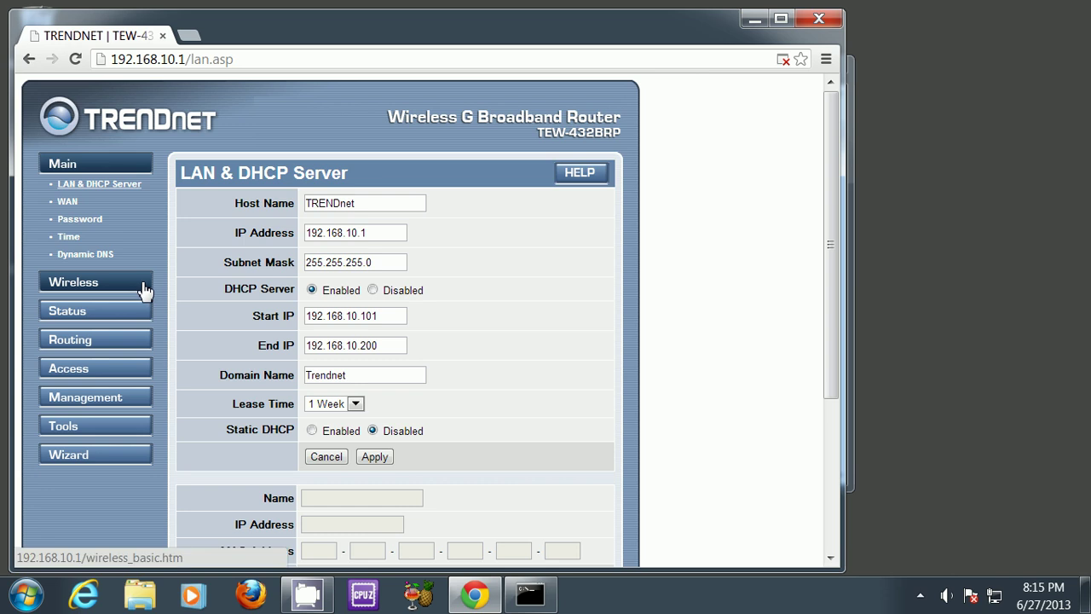
Step: On Wireless Basic, replace the SSID 'TRENDnet' with 'testing' and apply
{"action": "left_click", "coordinate": [94, 287]}
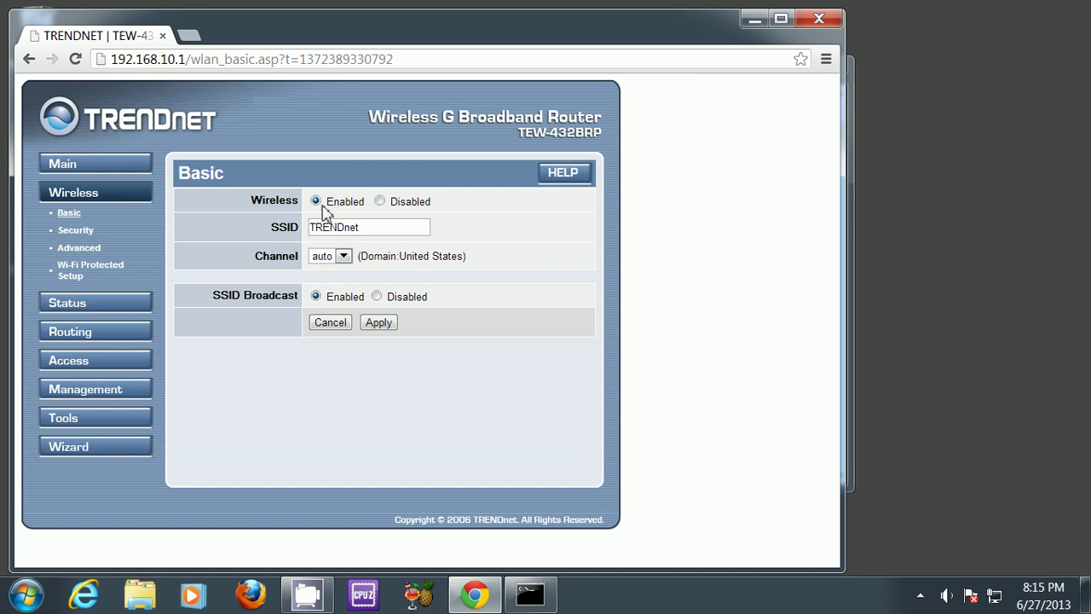
{"action": "left_click", "coordinate": [373, 229]}
{"action": "left_click_drag", "start_coordinate": [373, 229], "coordinate": [265, 232]}
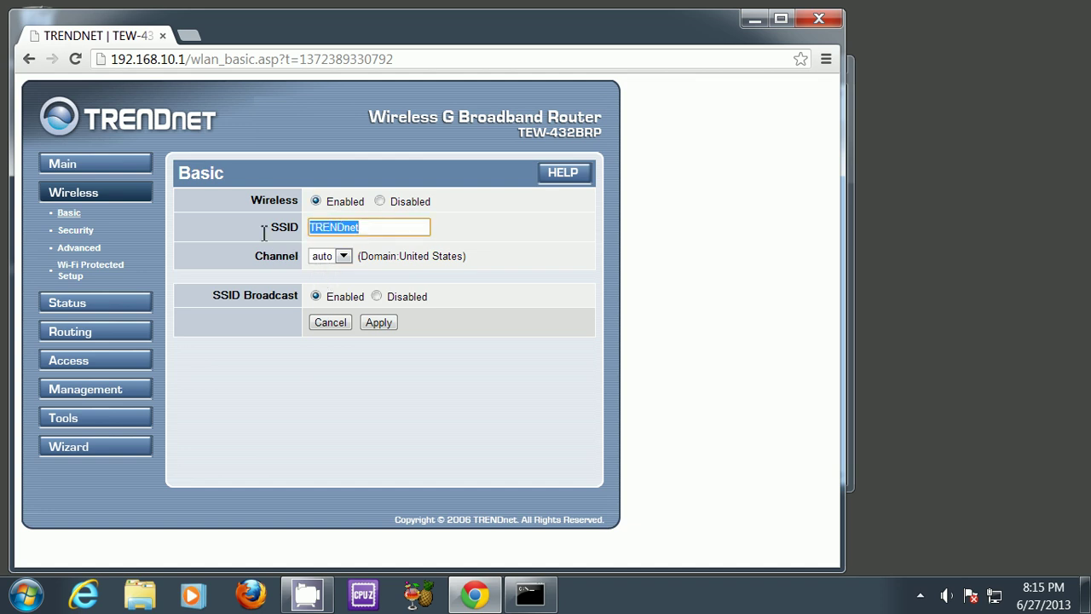
{"action": "left_click", "coordinate": [385, 227]}
{"action": "left_click_drag", "start_coordinate": [358, 227], "coordinate": [313, 238]}
{"action": "left_click", "coordinate": [361, 228]}
{"action": "type", "text": "testing"}
{"action": "left_click", "coordinate": [379, 328]}
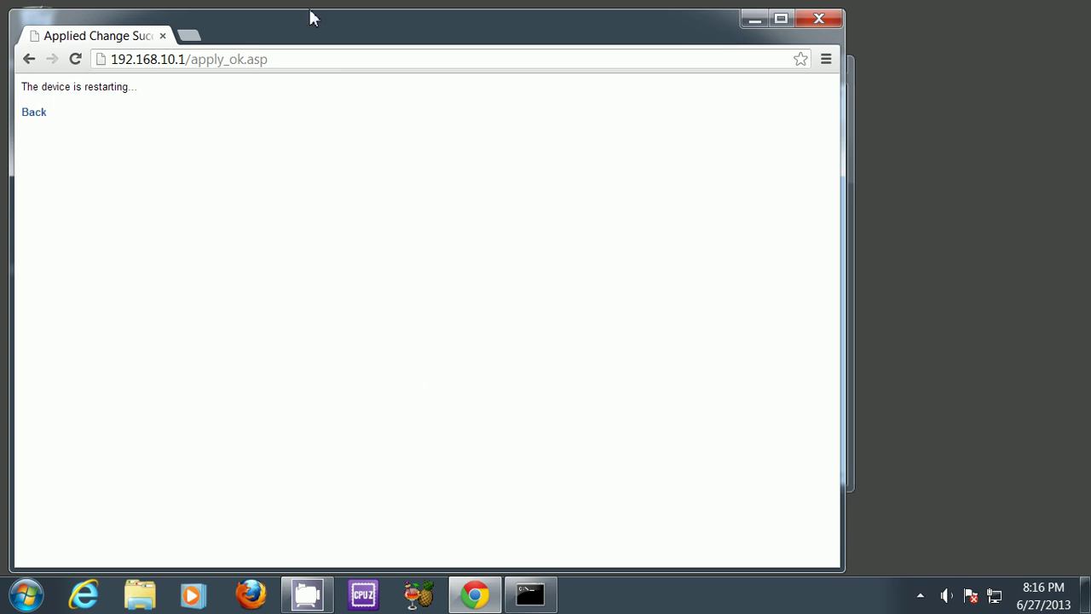
Step: Go back and reload the Wireless Basic page after the router restarts
{"action": "left_click", "coordinate": [307, 61]}
{"action": "left_click", "coordinate": [310, 63]}
{"action": "left_click", "coordinate": [38, 116]}
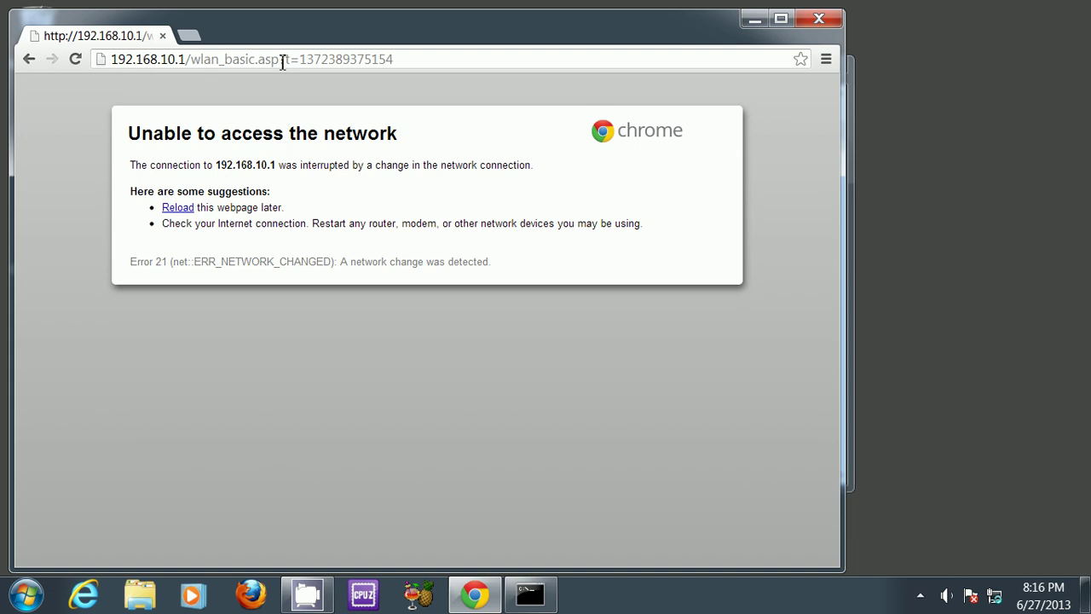
{"action": "left_click", "coordinate": [77, 61]}
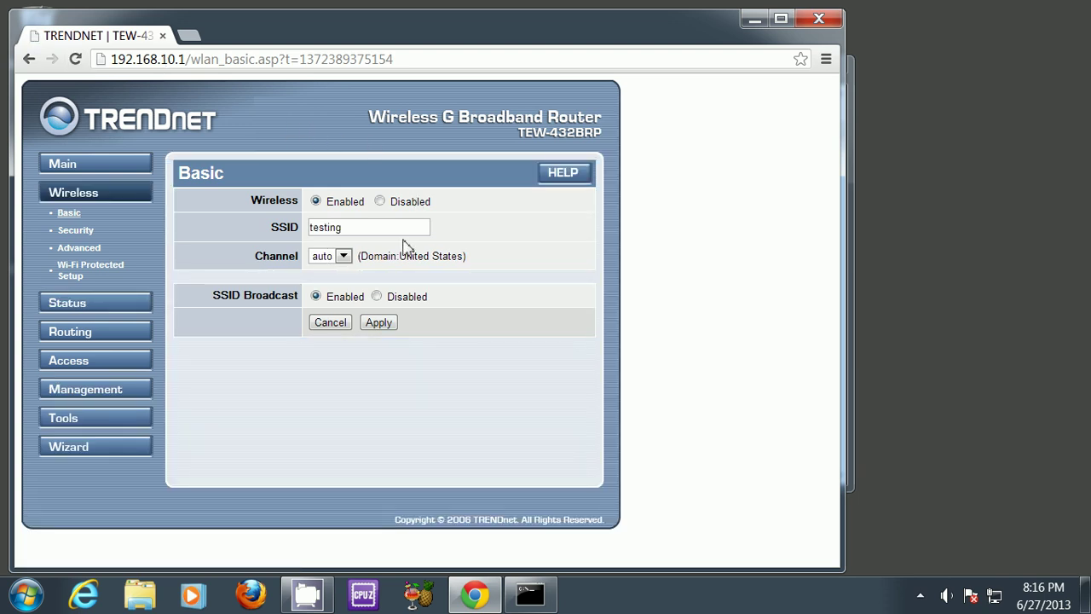
Step: Check that the SSID field now reads 'testing'
{"action": "left_click", "coordinate": [361, 227]}
{"action": "left_click_drag", "start_coordinate": [361, 227], "coordinate": [297, 227]}
{"action": "left_click", "coordinate": [503, 229]}
{"action": "left_click_drag", "start_coordinate": [361, 231], "coordinate": [239, 234]}
Step: On Wireless Security, set the authentication type to WPA
{"action": "left_click", "coordinate": [146, 238]}
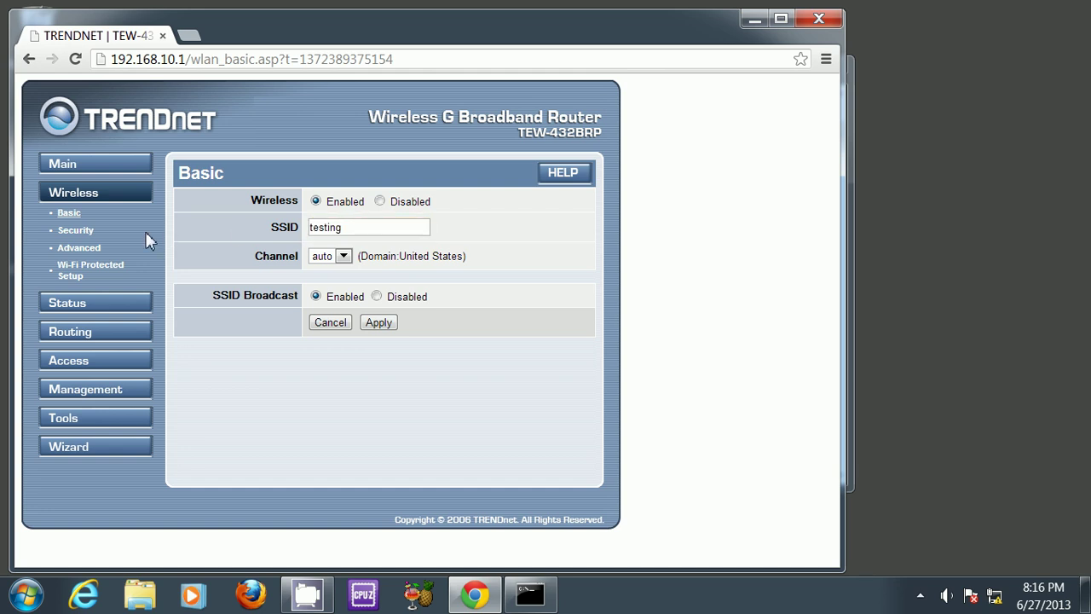
{"action": "left_click", "coordinate": [88, 239]}
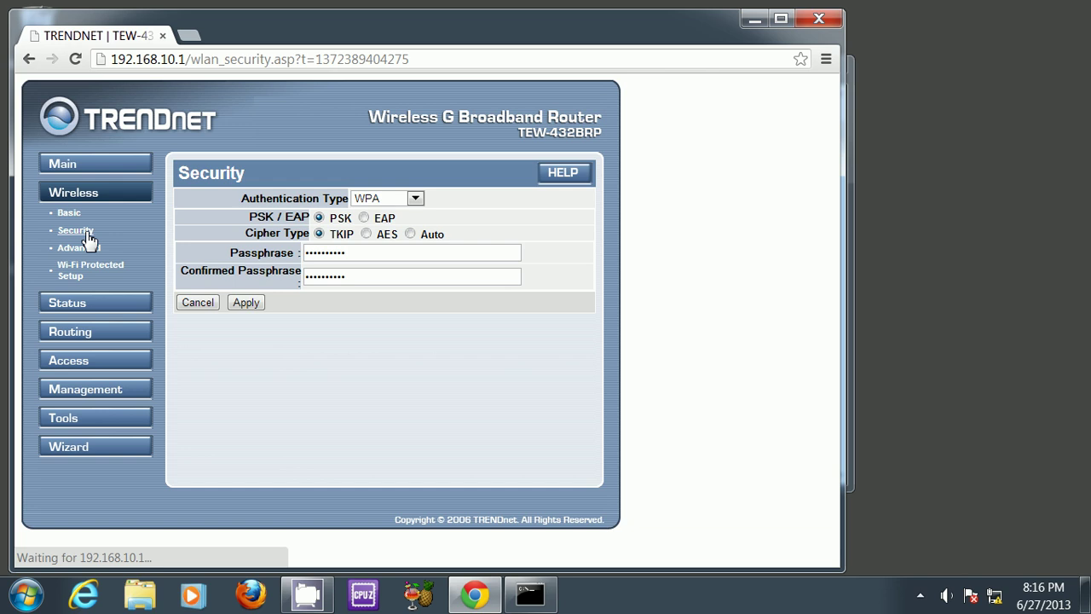
{"action": "left_click", "coordinate": [401, 203]}
{"action": "left_click", "coordinate": [405, 214]}
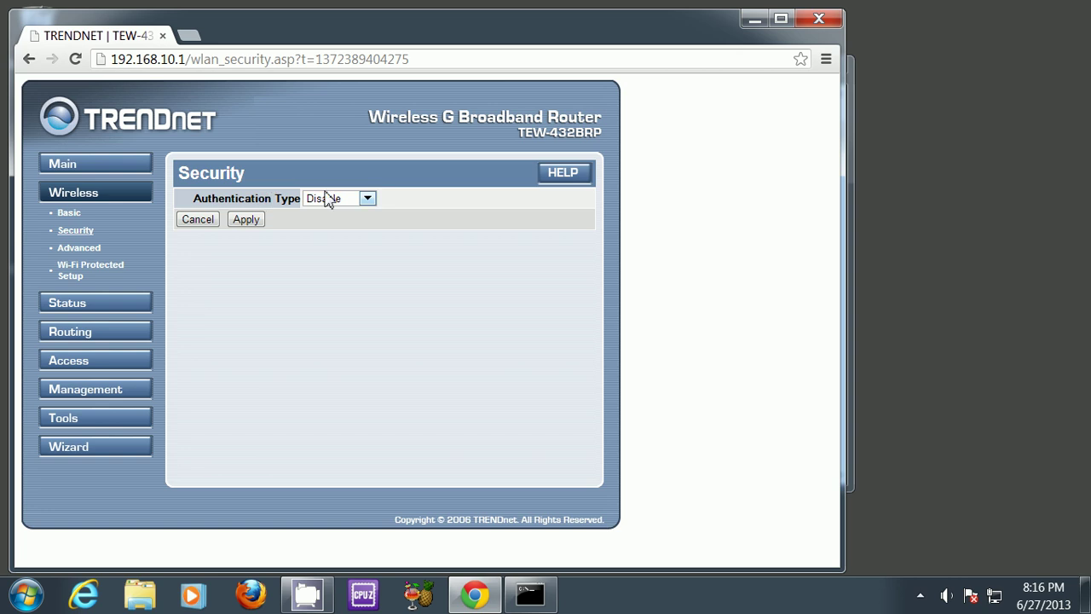
{"action": "left_click", "coordinate": [356, 197]}
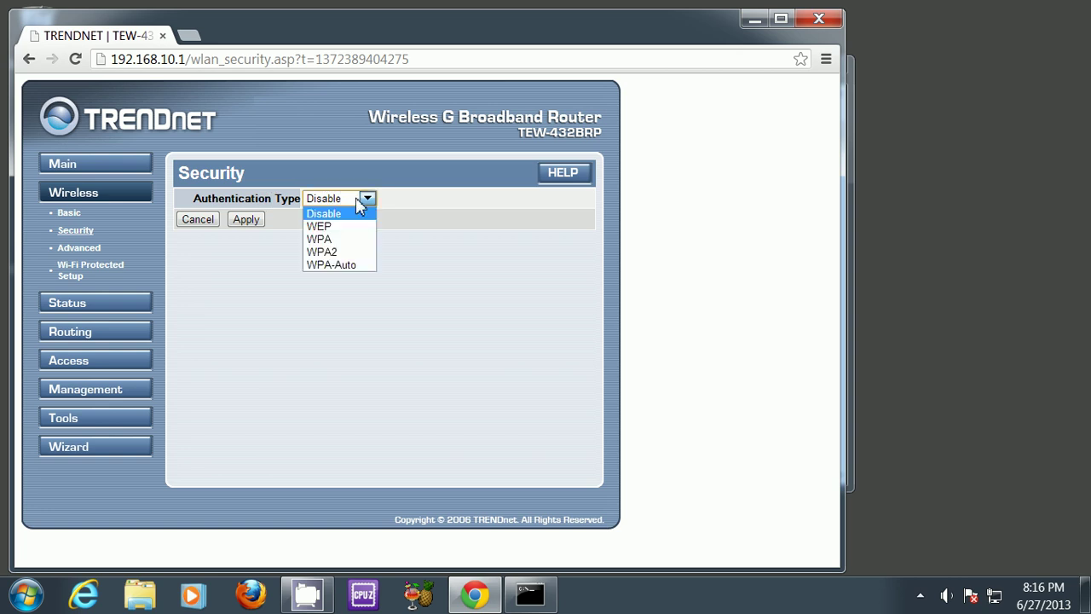
{"action": "left_click", "coordinate": [361, 243]}
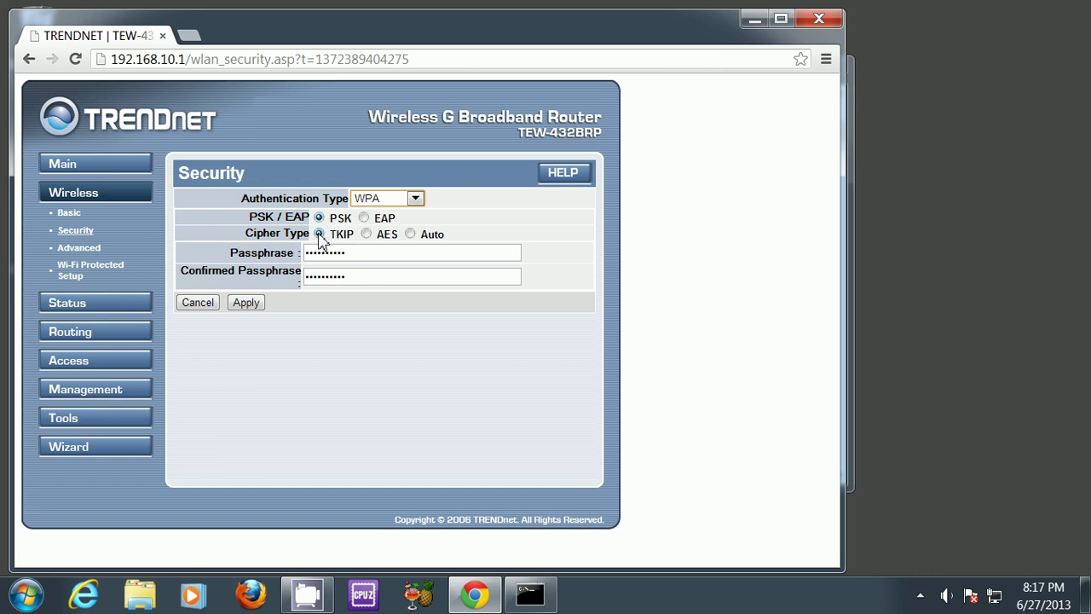
Step: Clear both passphrase fields and enter the new passphrase in Passphrase and Confirmed Passphrase
{"action": "left_click", "coordinate": [366, 254]}
{"action": "left_click_drag", "start_coordinate": [366, 254], "coordinate": [220, 258]}
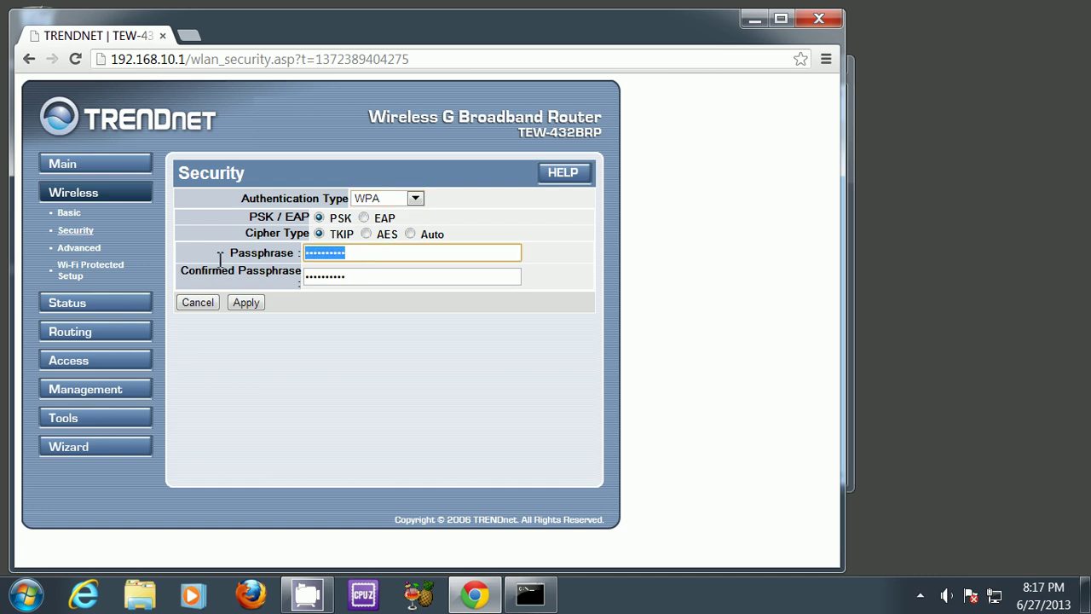
{"action": "key", "text": "BackSpace"}
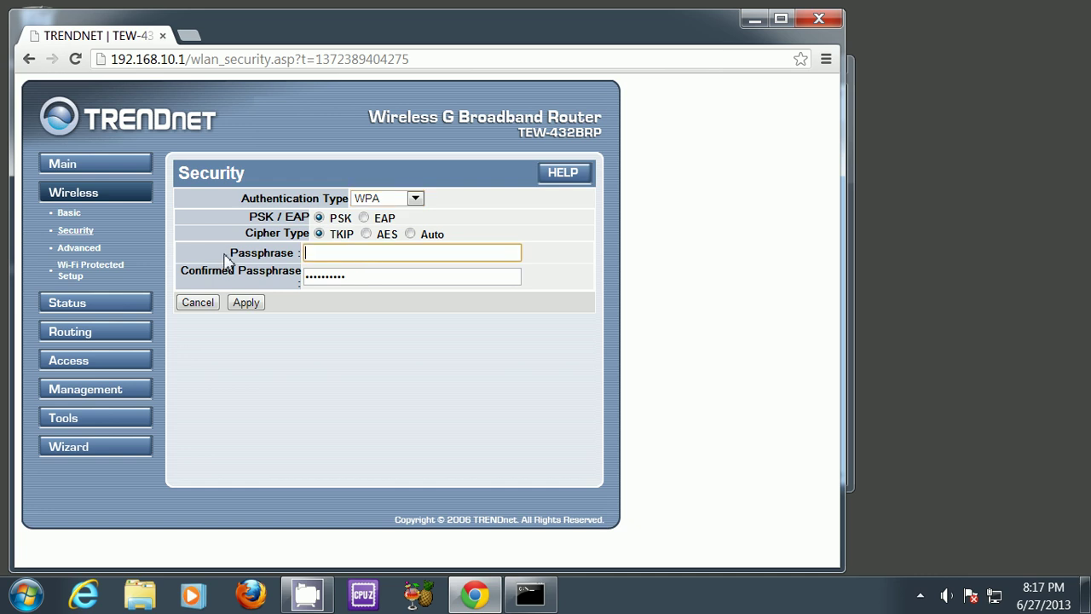
{"action": "left_click", "coordinate": [358, 282]}
{"action": "left_click_drag", "start_coordinate": [358, 282], "coordinate": [233, 275]}
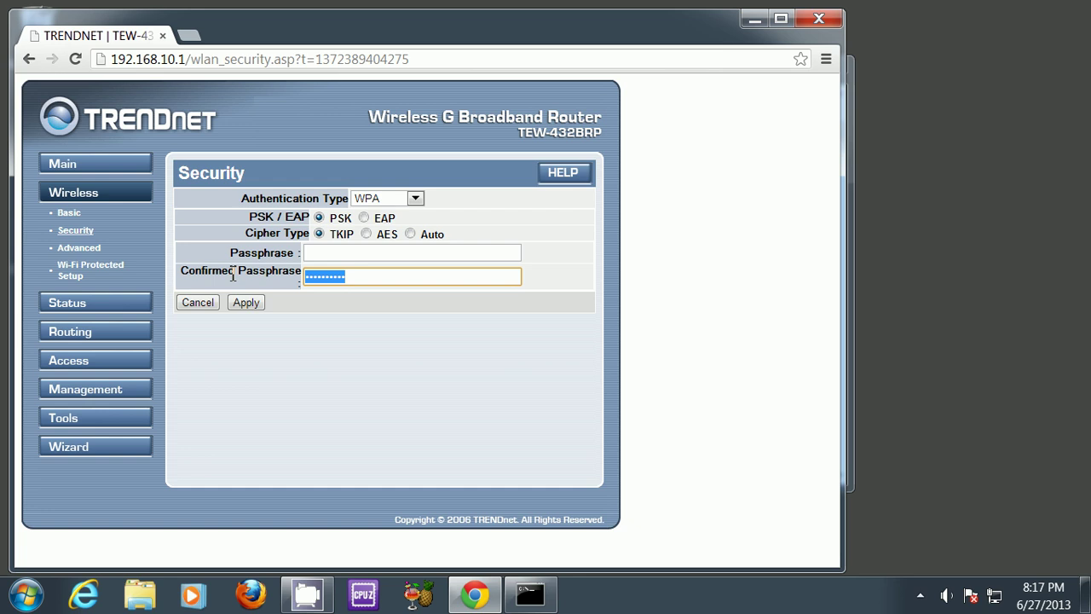
{"action": "key", "text": "BackSpace"}
{"action": "left_click", "coordinate": [336, 253]}
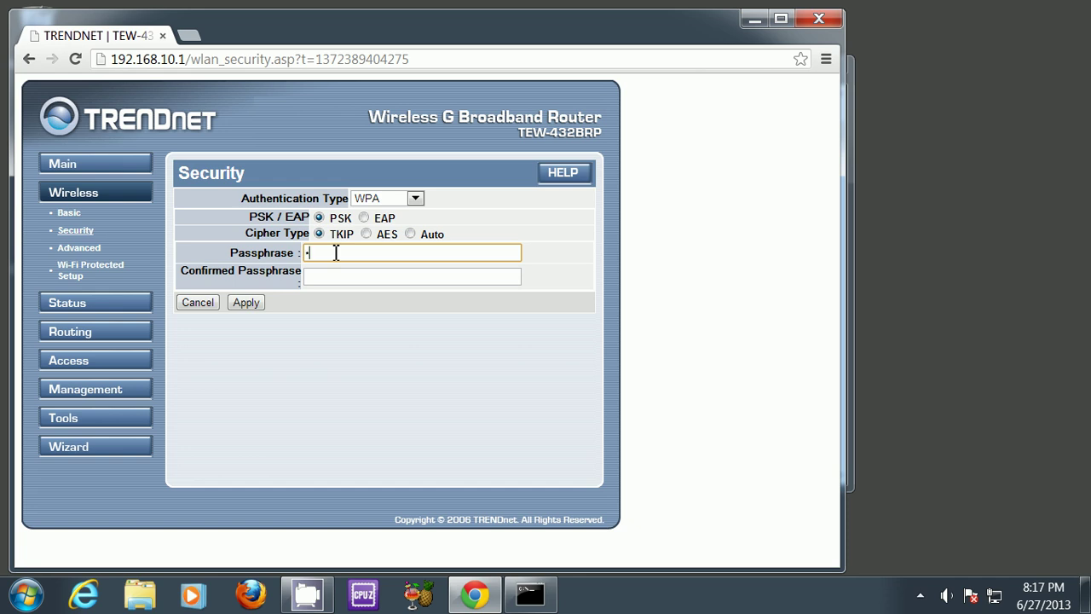
{"action": "type", "text": "••••••"}
{"action": "key", "text": "Tab"}
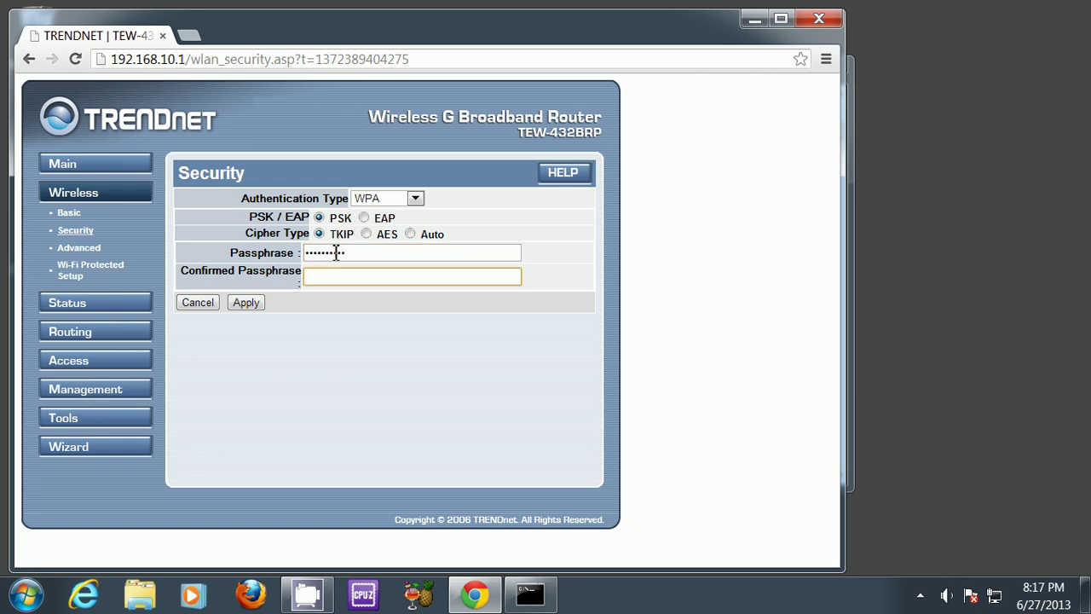
{"action": "type", "text": "•••••••••"}
Step: Apply the WPA-PSK security settings, then open the tray network menu to find 'testing'
{"action": "left_click", "coordinate": [259, 305]}
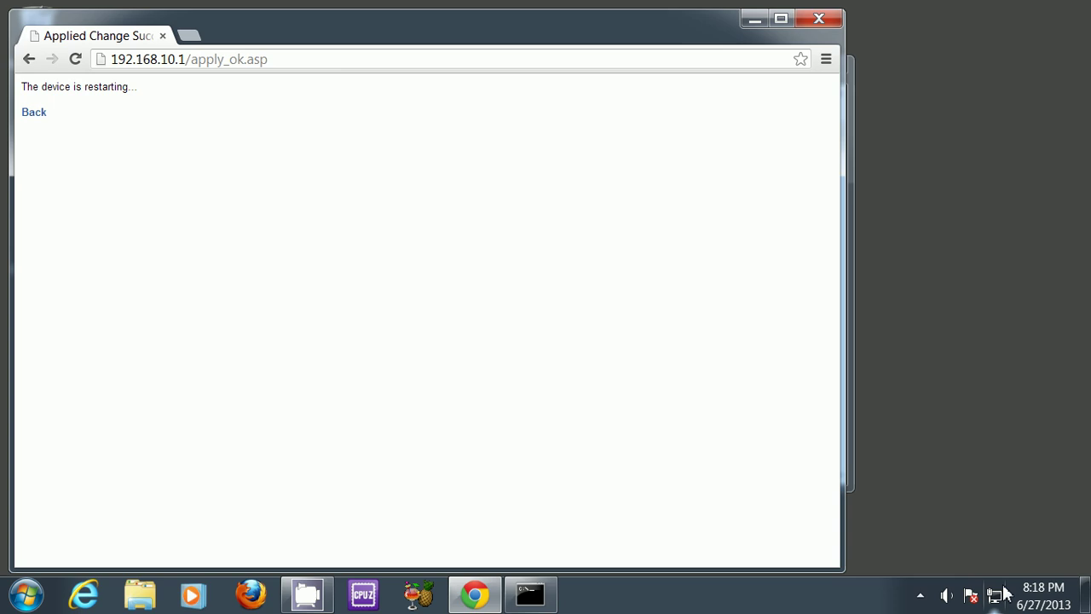
{"action": "mouse_move", "coordinate": [998, 601]}
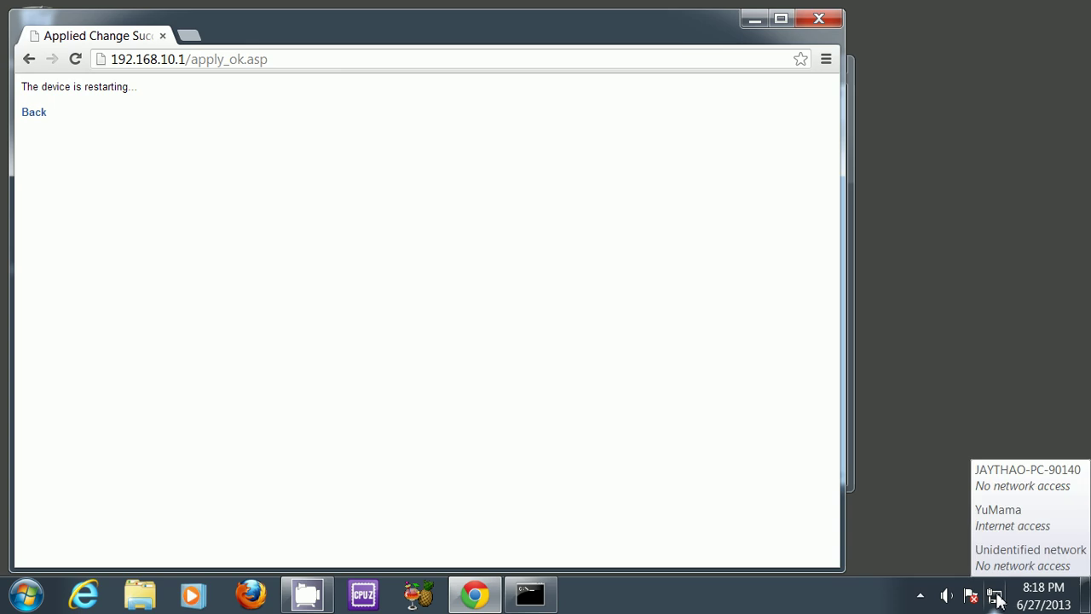
{"action": "right_click", "coordinate": [997, 601]}
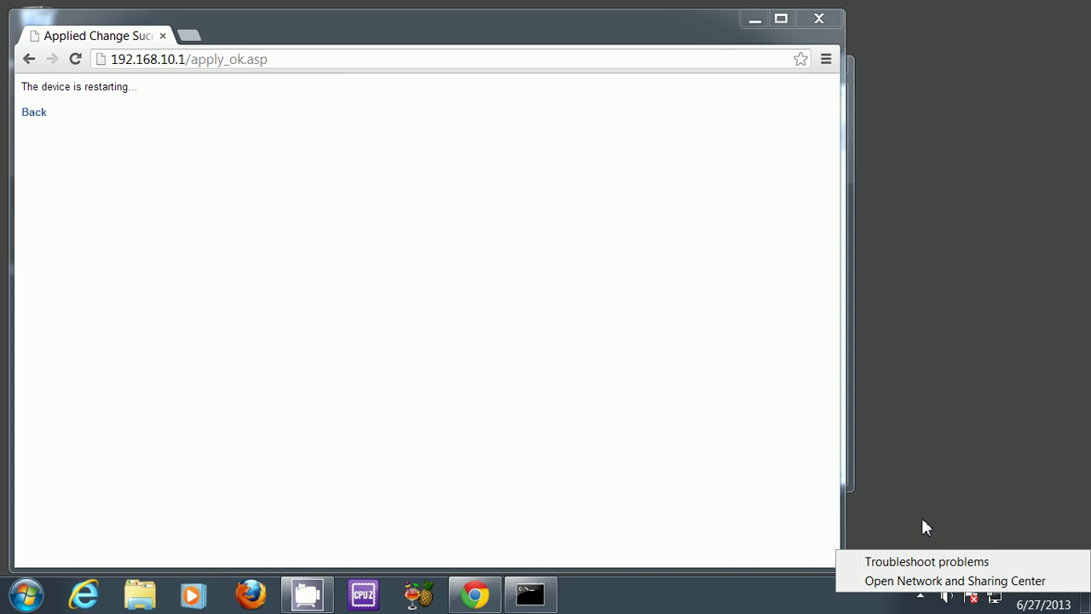
{"action": "left_click", "coordinate": [729, 469]}
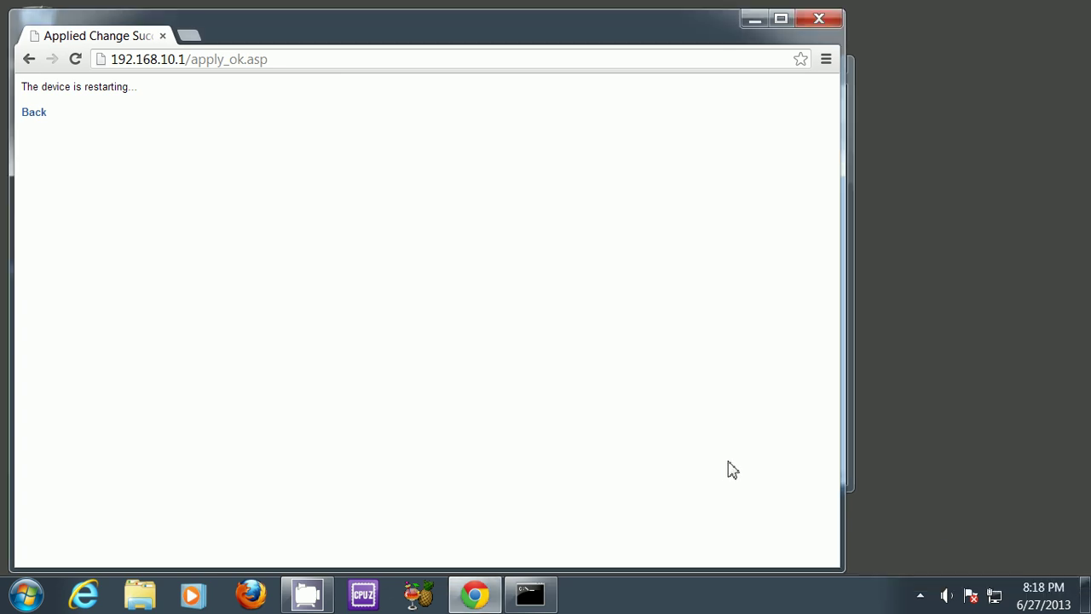
{"action": "left_click", "coordinate": [926, 598]}
{"action": "left_click", "coordinate": [1006, 575]}
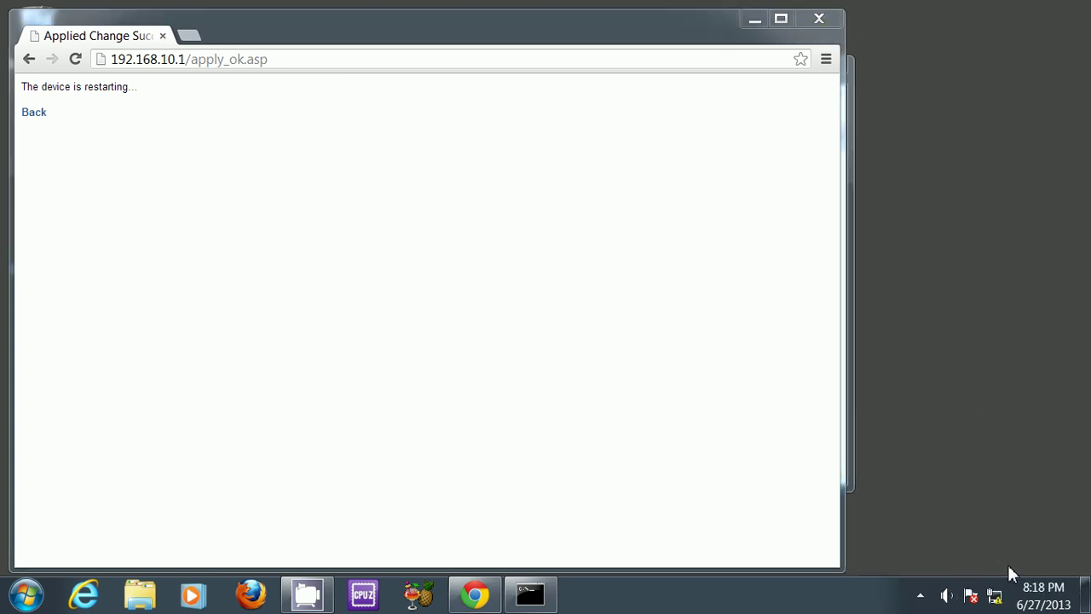
{"action": "right_click", "coordinate": [997, 600]}
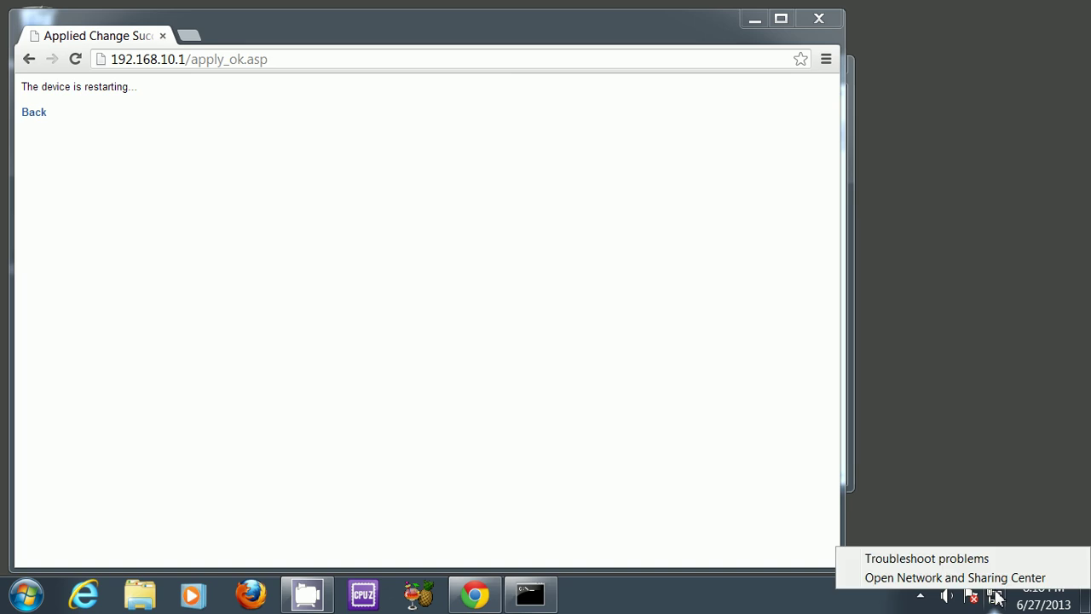
Step: Select the 'testing' wireless network, with automatic connection off, and connect
{"action": "left_click", "coordinate": [994, 600]}
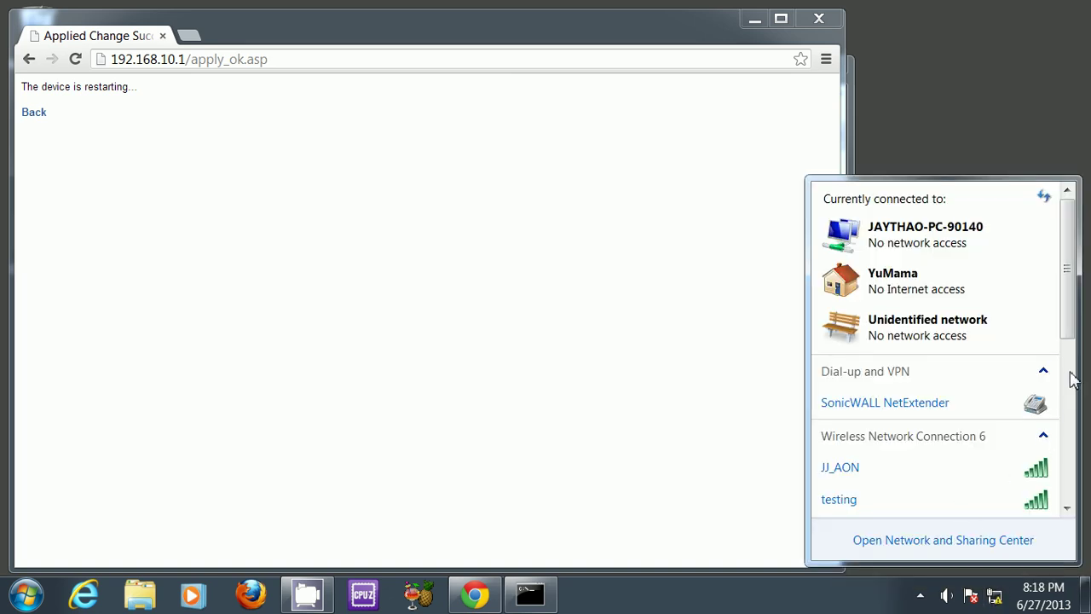
{"action": "scroll", "coordinate": [1073, 330], "scroll_direction": "down", "scroll_amount": 3}
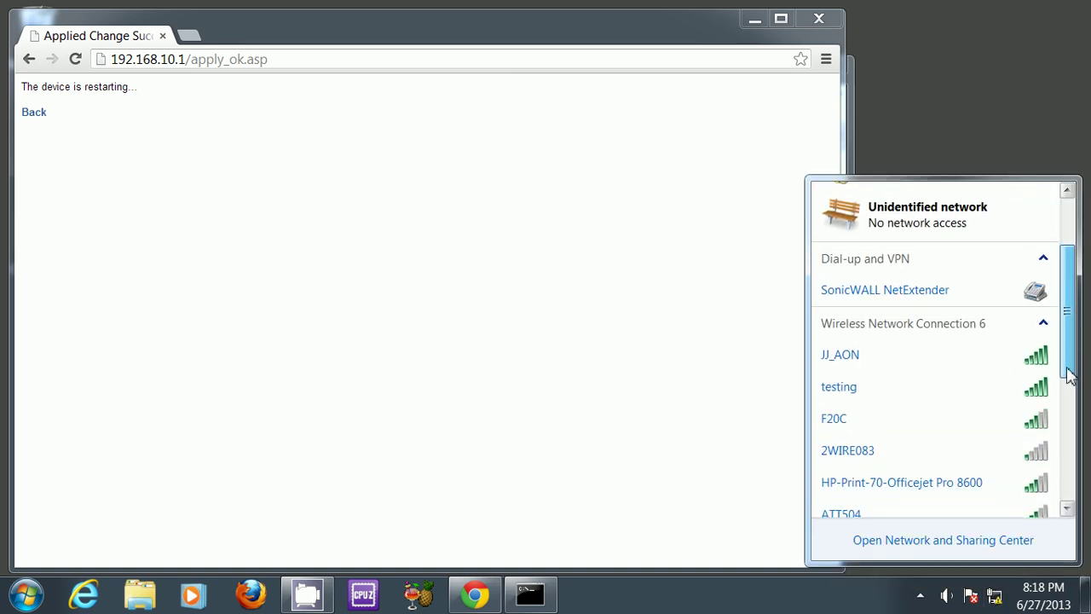
{"action": "left_click", "coordinate": [878, 376]}
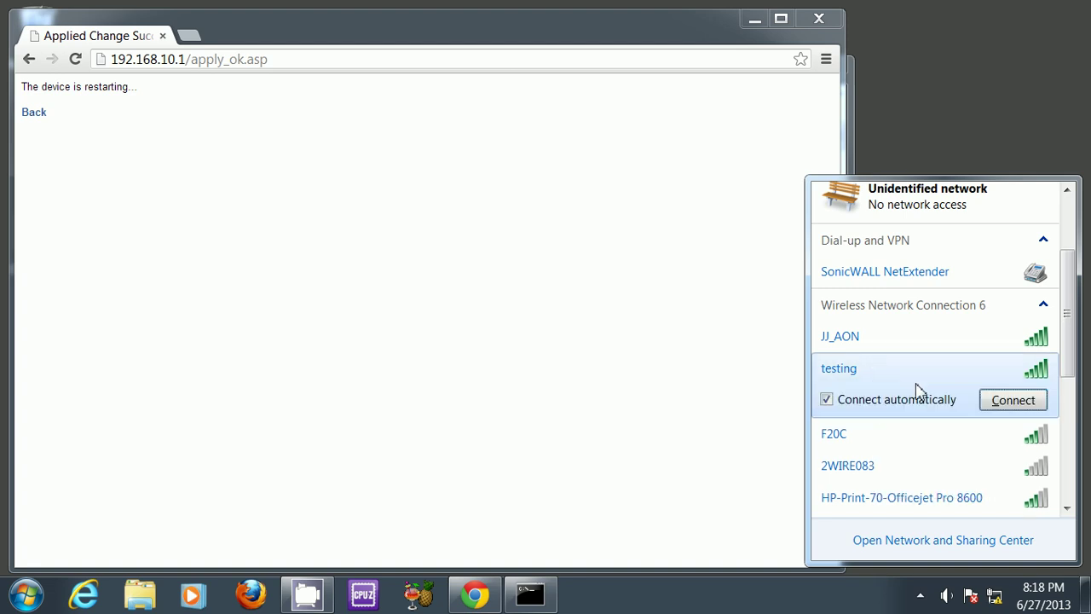
{"action": "left_click", "coordinate": [938, 407]}
{"action": "left_click", "coordinate": [1007, 401]}
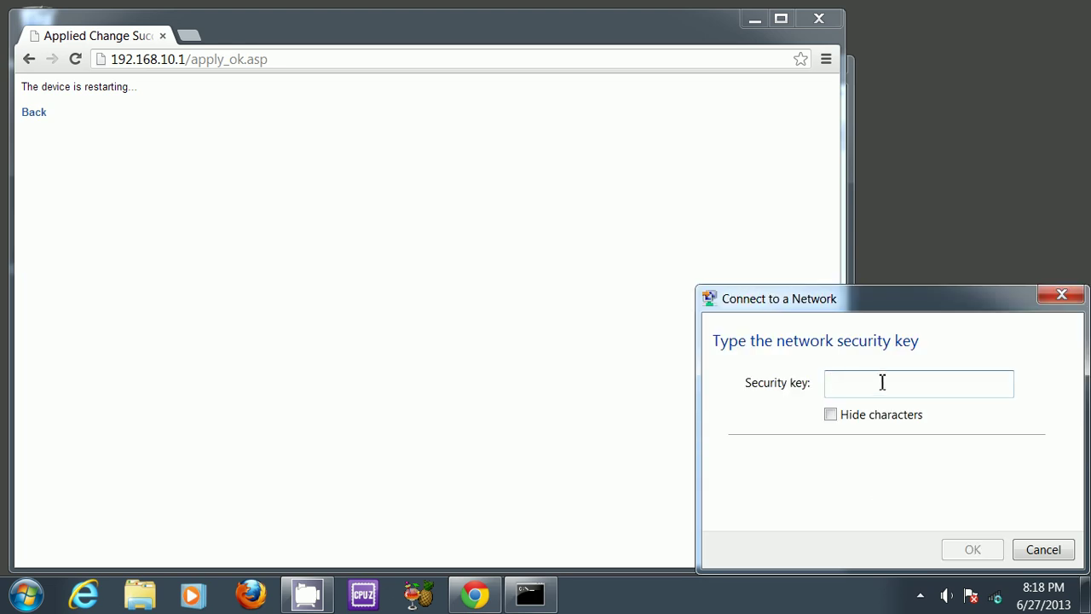
Step: Enter the network security key and set 'testing' as a Home network
{"action": "left_click", "coordinate": [831, 415]}
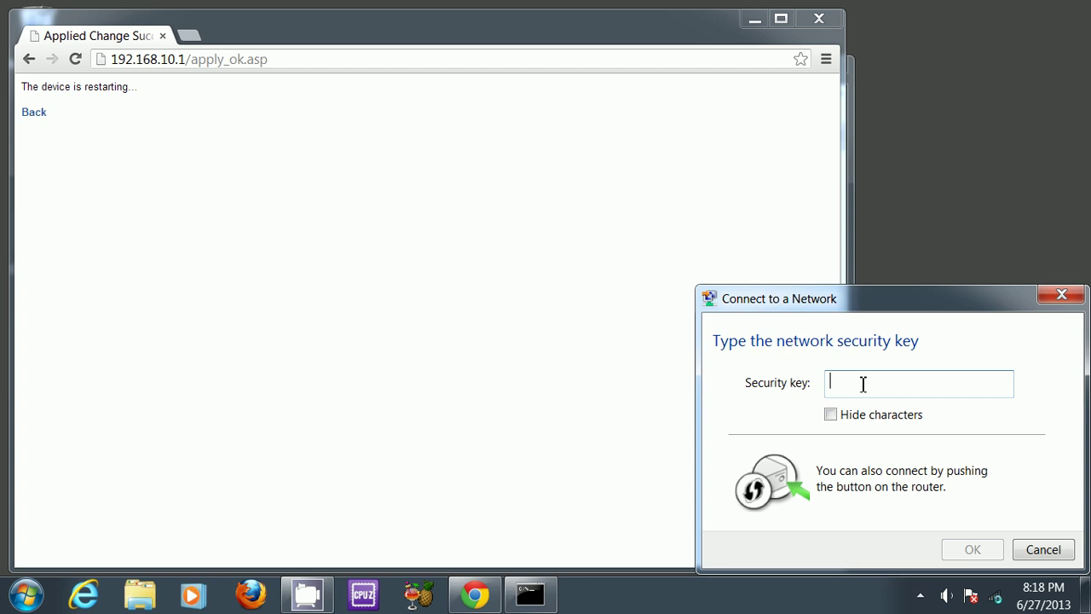
{"action": "type", "text": "1111"}
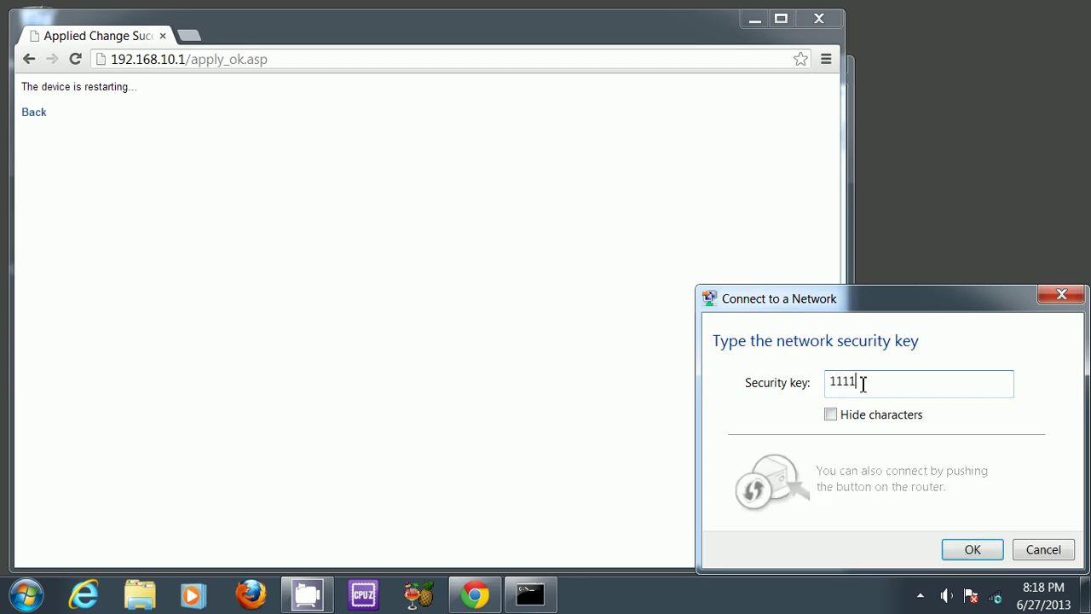
{"action": "type", "text": "11111"}
{"action": "left_click", "coordinate": [973, 550]}
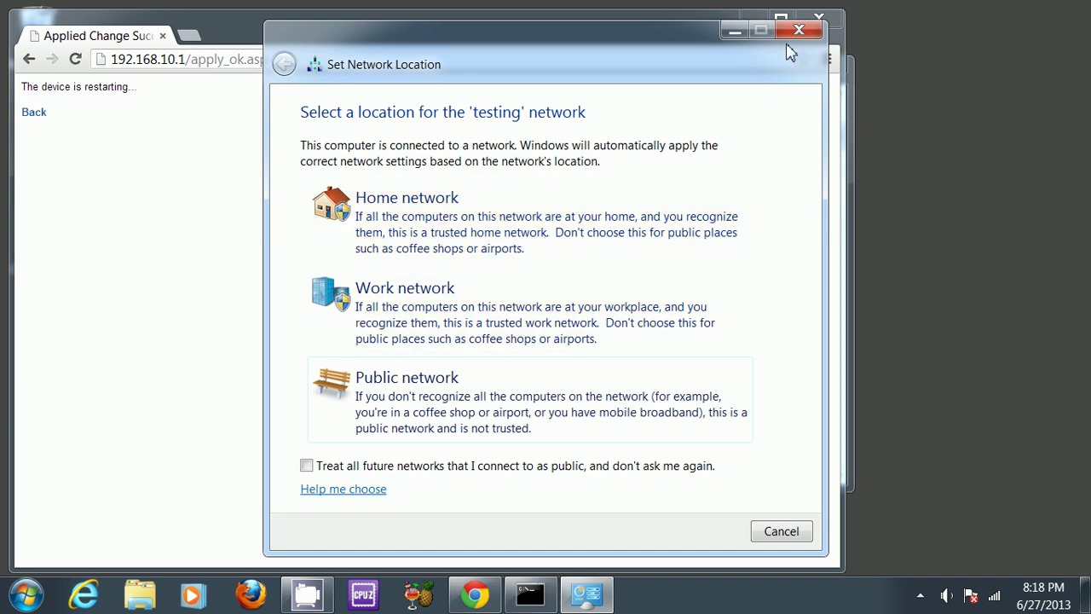
{"action": "left_click", "coordinate": [487, 248]}
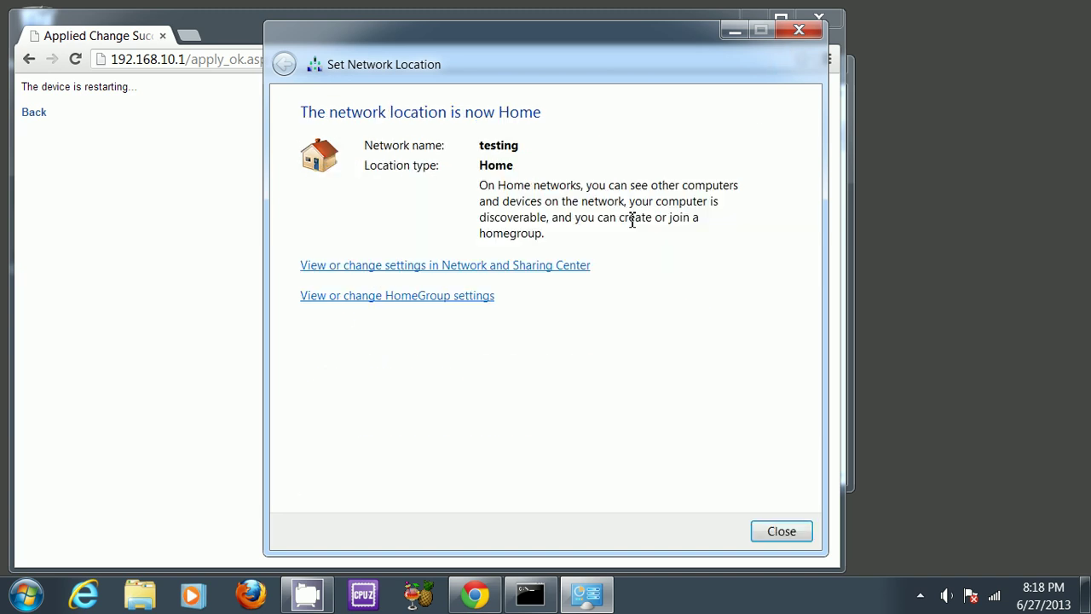
{"action": "left_click", "coordinate": [800, 530]}
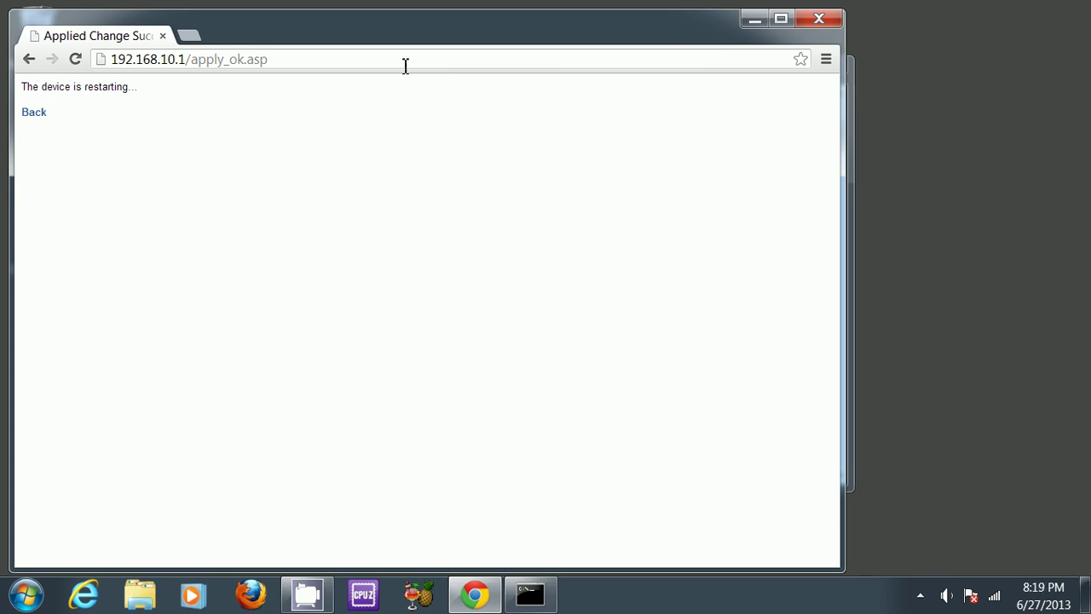
Step: Reload the router's main configuration page at 192.168.10.1
{"action": "left_click", "coordinate": [362, 65]}
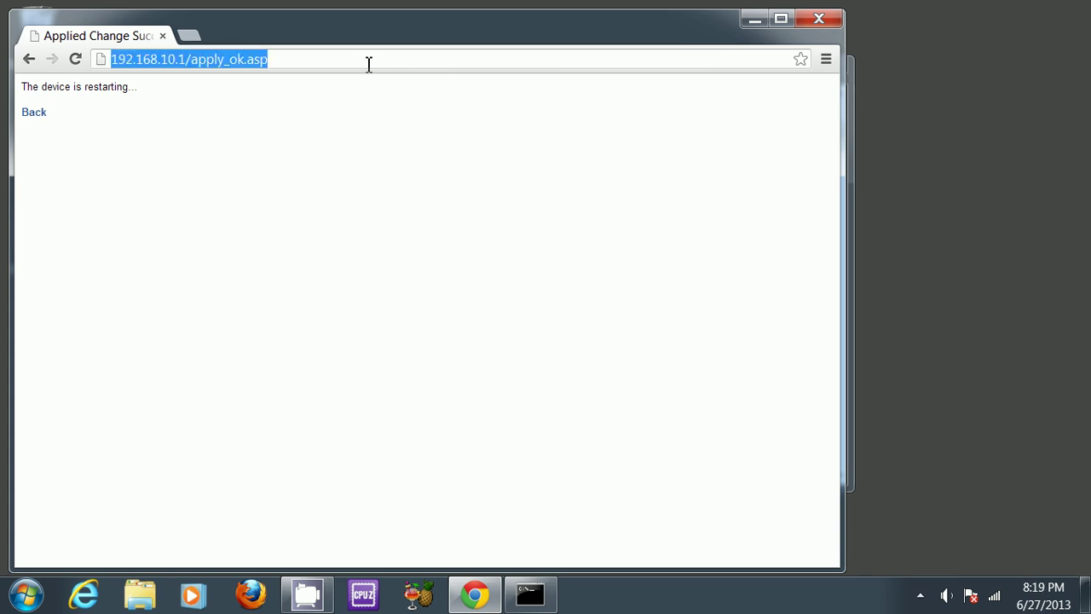
{"action": "key", "text": "End"}
{"action": "key", "text": "BackSpace"}
{"action": "key", "text": "BackSpace"}
{"action": "key", "text": "BackSpace"}
{"action": "key", "text": "BackSpace"}
{"action": "key", "text": "BackSpace"}
{"action": "key", "text": "BackSpace"}
{"action": "key", "text": "BackSpace"}
{"action": "key", "text": "BackSpace"}
{"action": "key", "text": "BackSpace"}
{"action": "key", "text": "BackSpace"}
{"action": "key", "text": "BackSpace"}
{"action": "key", "text": "BackSpace"}
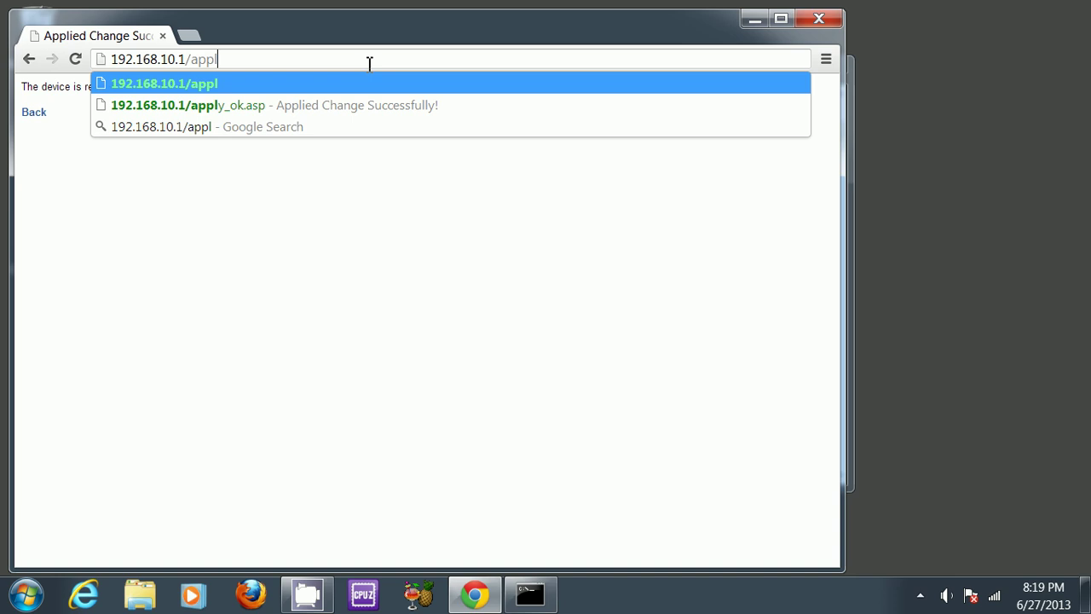
{"action": "key", "text": "Return"}
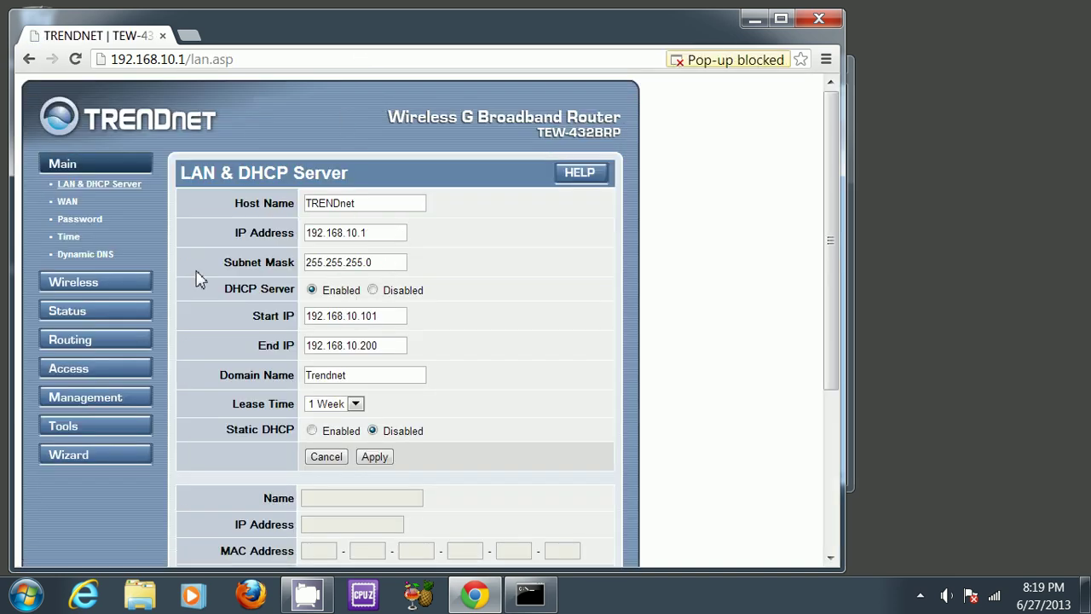
Step: Verify the SSID 'testing' and the WPA-PSK TKIP security settings
{"action": "left_click", "coordinate": [90, 288]}
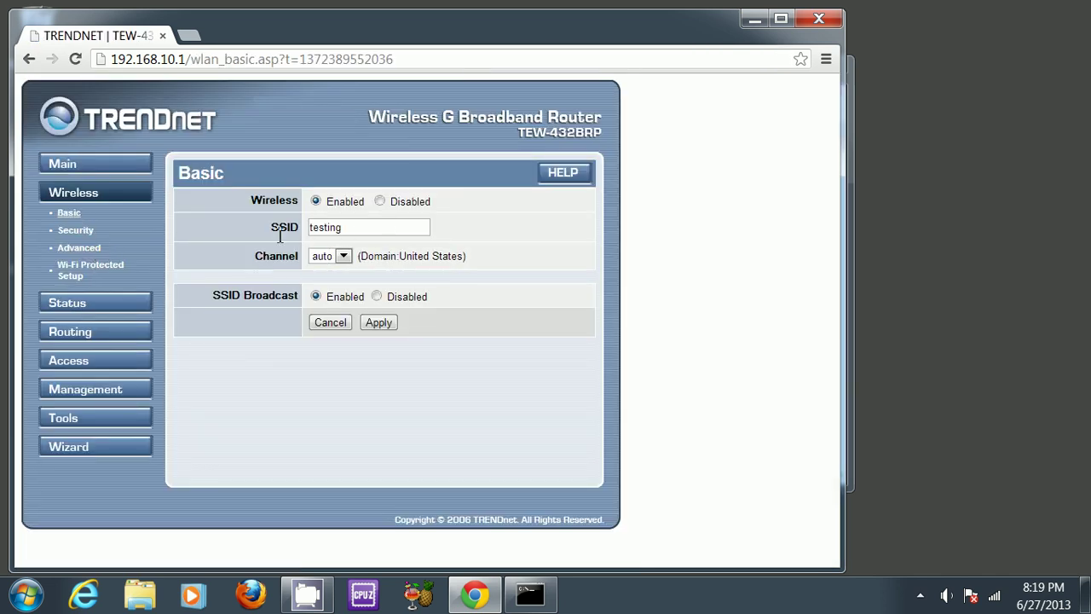
{"action": "left_click", "coordinate": [75, 234]}
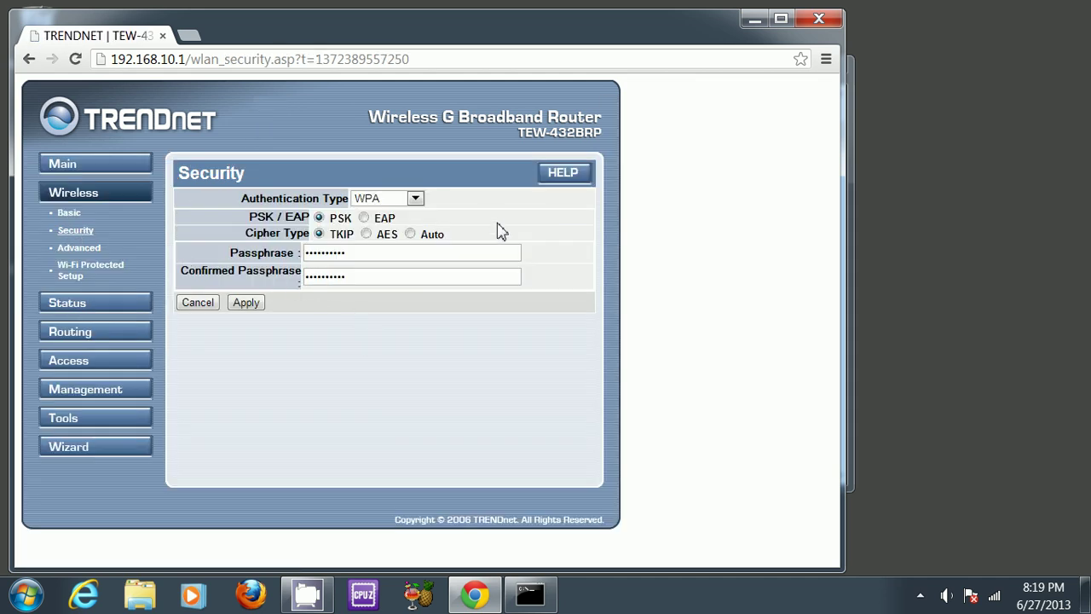
{"action": "left_click", "coordinate": [920, 595]}
{"action": "right_click", "coordinate": [920, 470]}
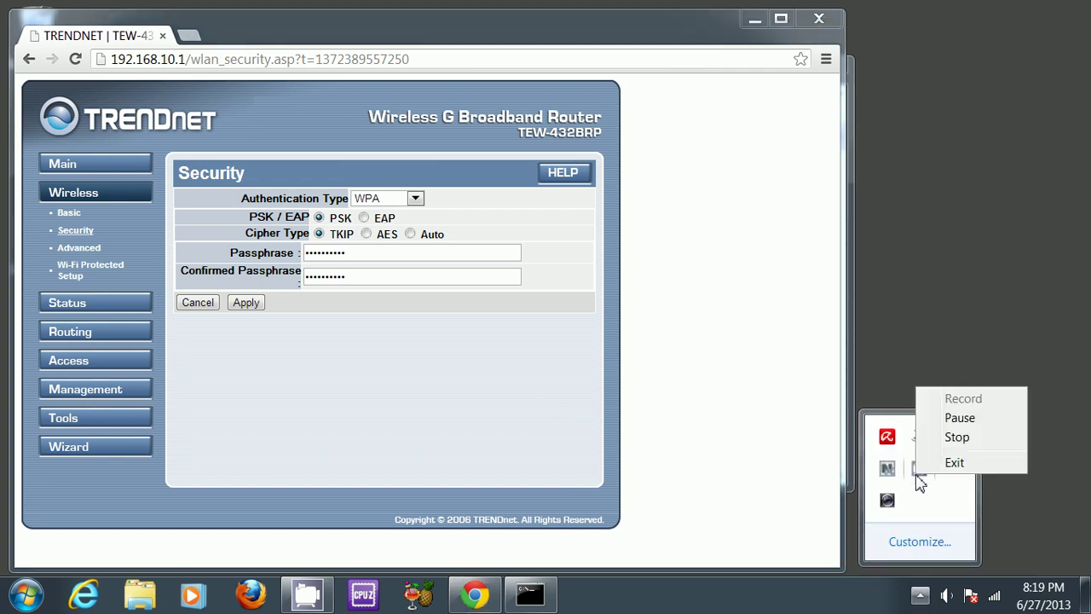